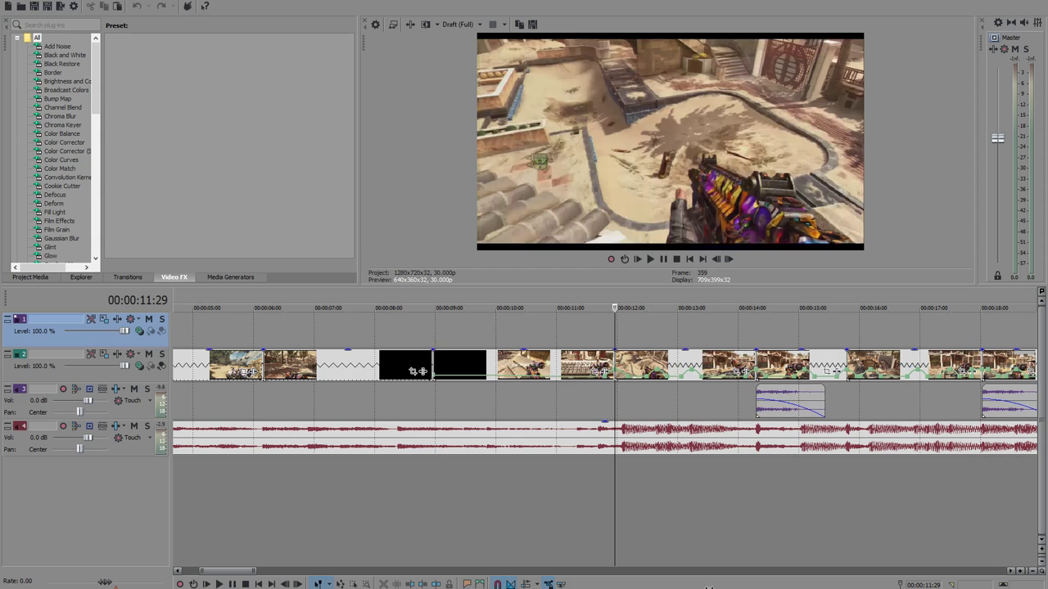
Stop playback and briefly open and close the clip's Event Pan/Crop window.
{"action": "key", "text": "space"}
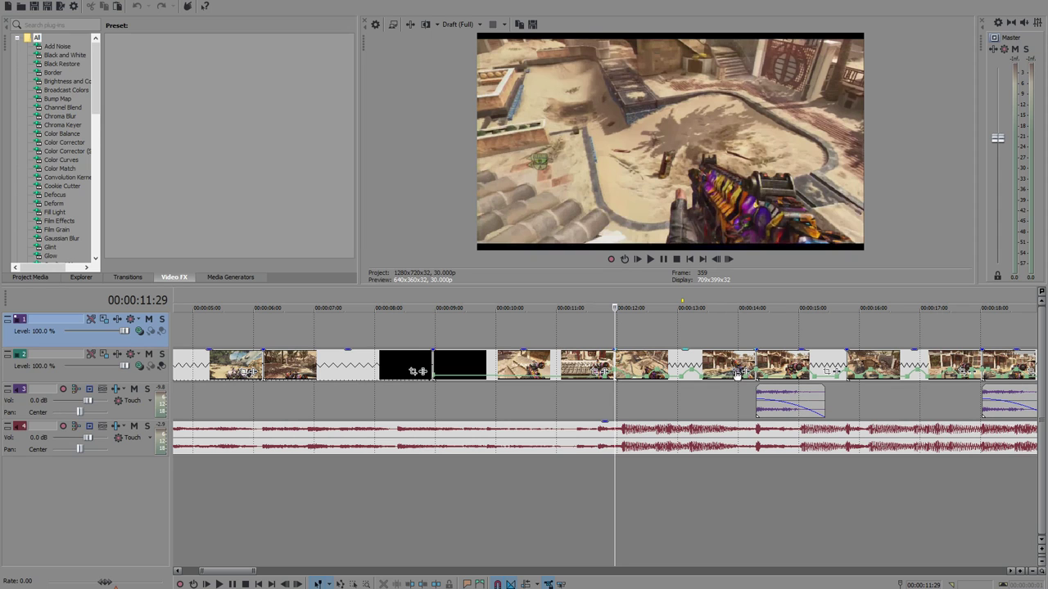
{"action": "left_click", "coordinate": [736, 373]}
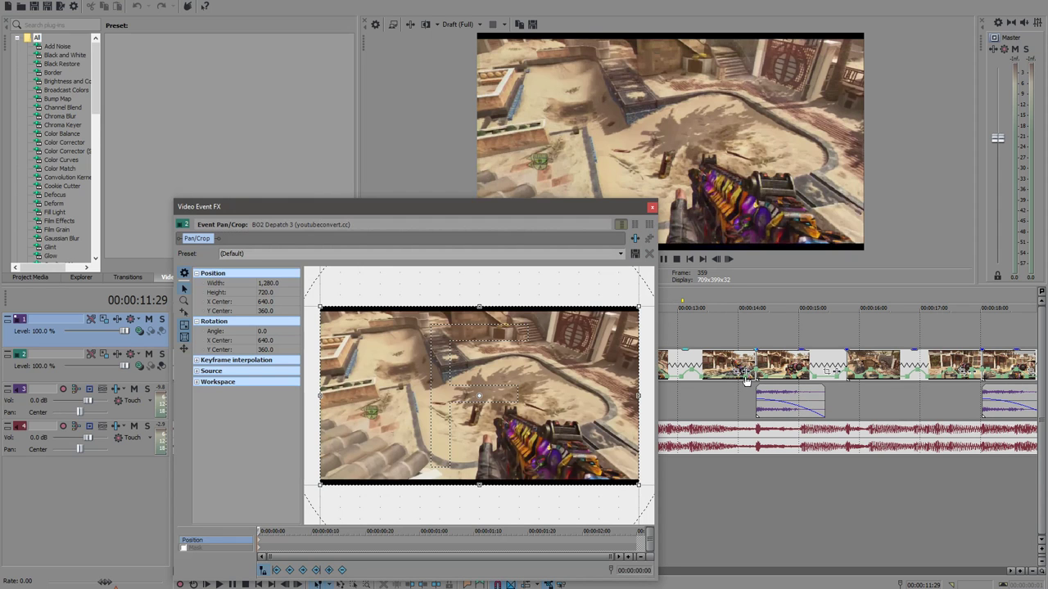
{"action": "left_click", "coordinate": [652, 207]}
Zoom the timeline in so a few seconds around the edit line fill the view.
{"action": "scroll", "coordinate": [635, 341], "scroll_direction": "down", "scroll_amount": 5}
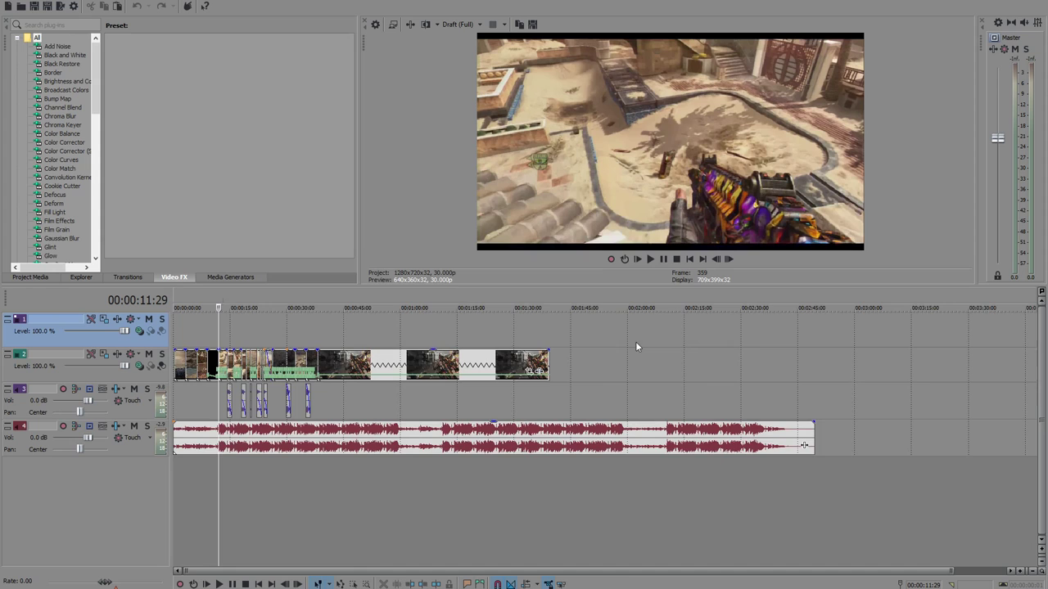
{"action": "scroll", "coordinate": [573, 360], "scroll_direction": "up", "scroll_amount": 2}
{"action": "scroll", "coordinate": [283, 328], "scroll_direction": "up", "scroll_amount": 2}
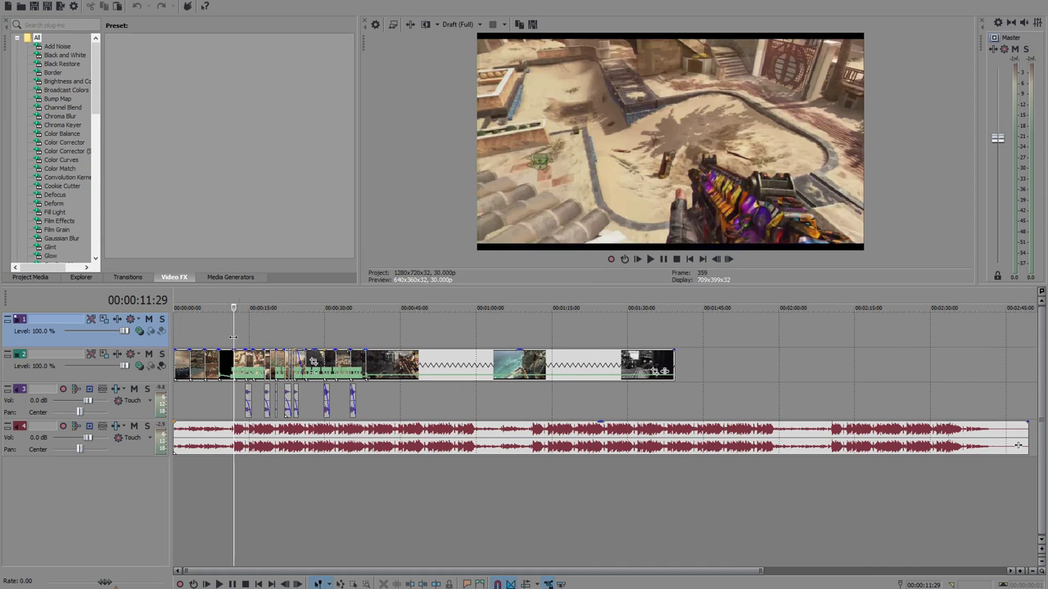
{"action": "scroll", "coordinate": [431, 345], "scroll_direction": "up", "scroll_amount": 3}
{"action": "scroll", "coordinate": [432, 346], "scroll_direction": "up", "scroll_amount": 4}
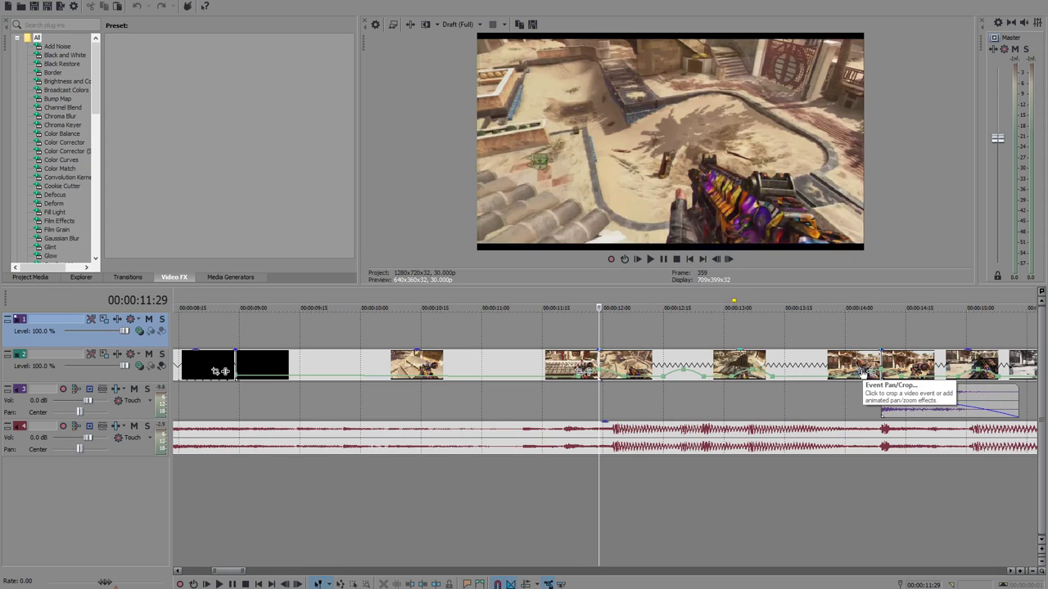
Shrink the clip's pan/crop frame to 1120×630 and move the Video Event FX window aside.
{"action": "left_click", "coordinate": [861, 374]}
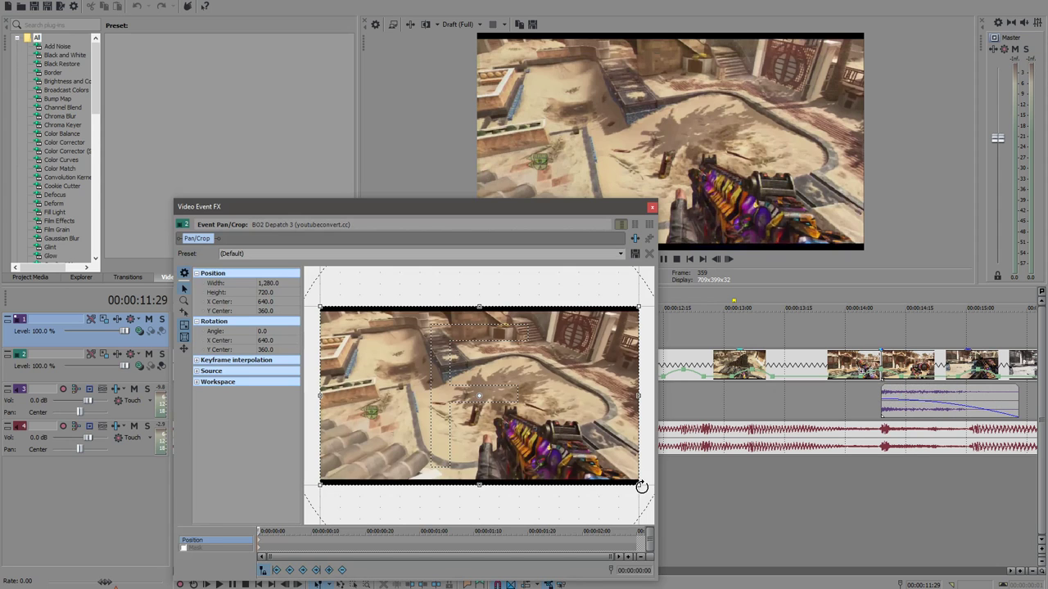
{"action": "left_click_drag", "start_coordinate": [637, 485], "coordinate": [600, 463]}
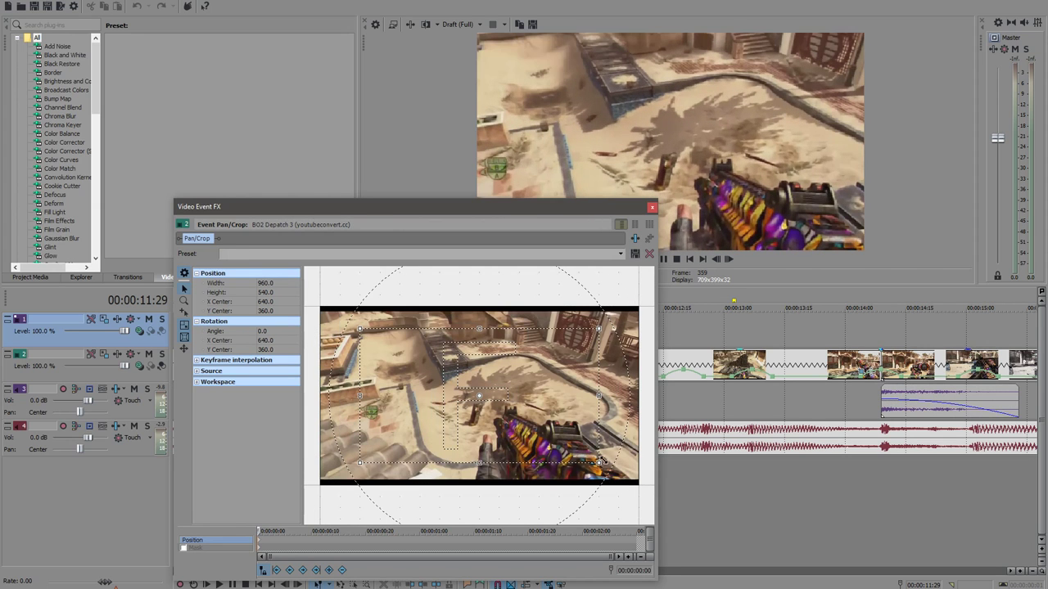
{"action": "left_click_drag", "start_coordinate": [620, 466], "coordinate": [625, 472]}
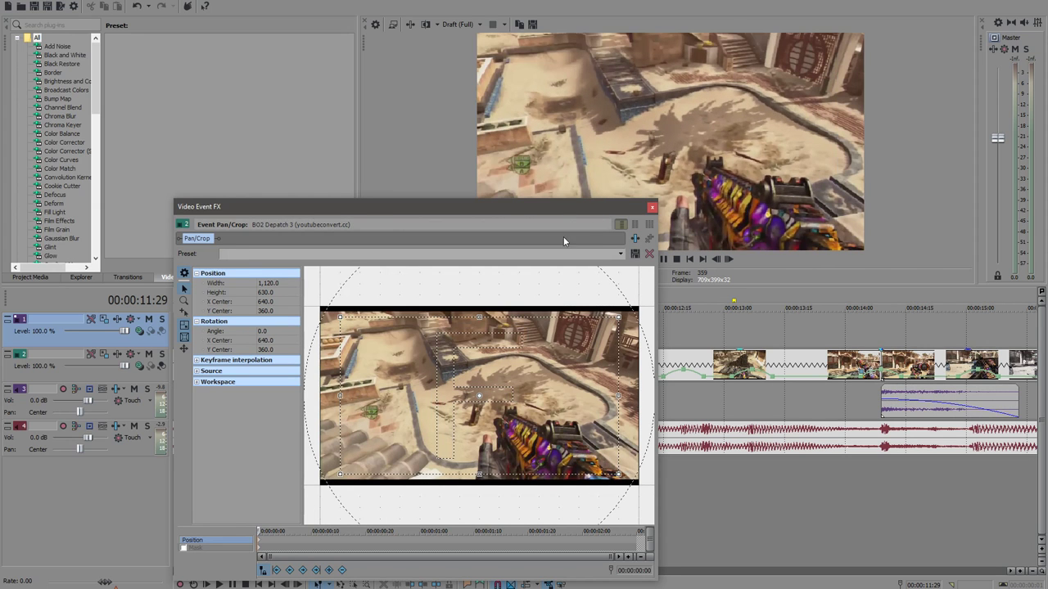
{"action": "left_click_drag", "start_coordinate": [556, 211], "coordinate": [484, 213]}
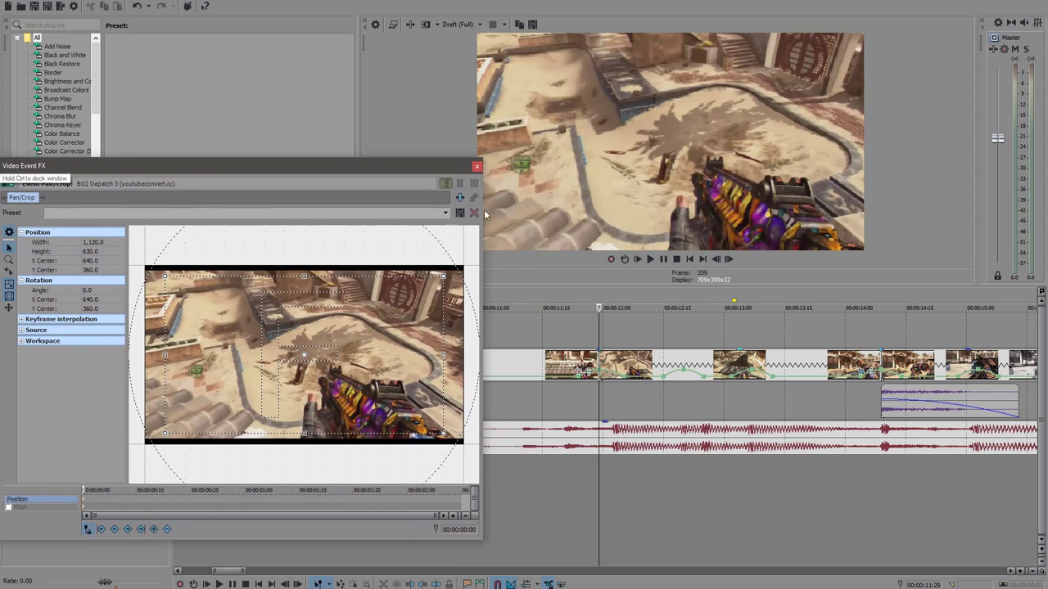
Set a full-frame 1280×720 keyframe at frame 377, just before frame 380.
{"action": "double_click", "coordinate": [728, 260]}
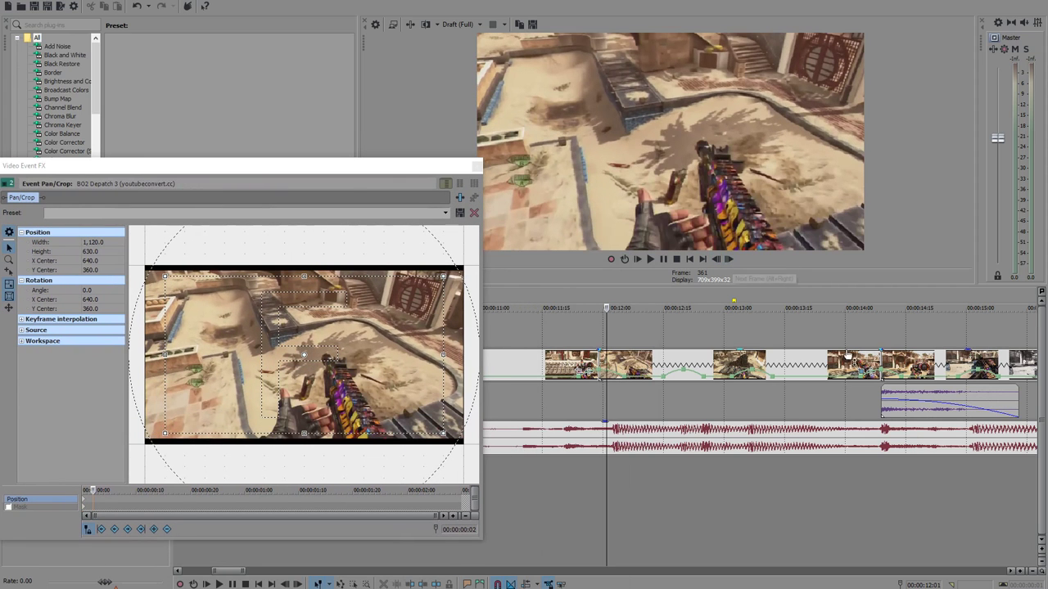
{"action": "left_click", "coordinate": [878, 359]}
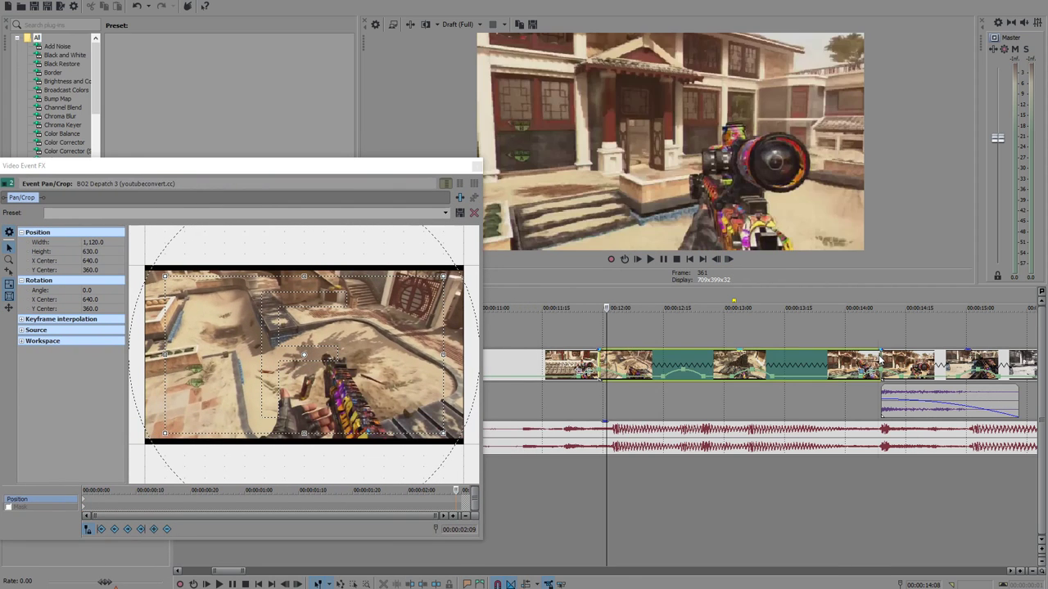
{"action": "left_click", "coordinate": [682, 360]}
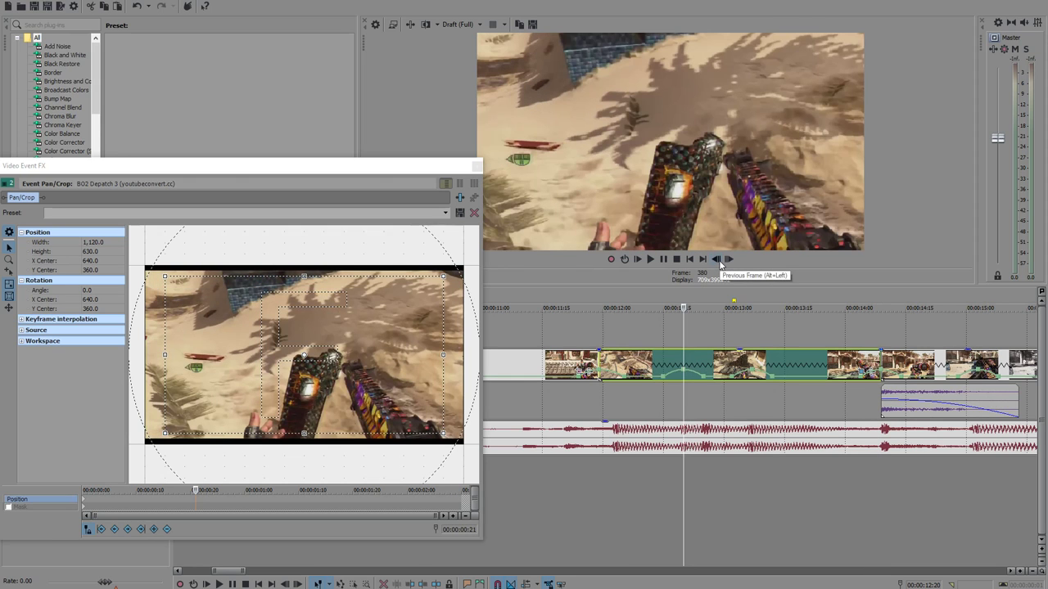
{"action": "left_click", "coordinate": [720, 260]}
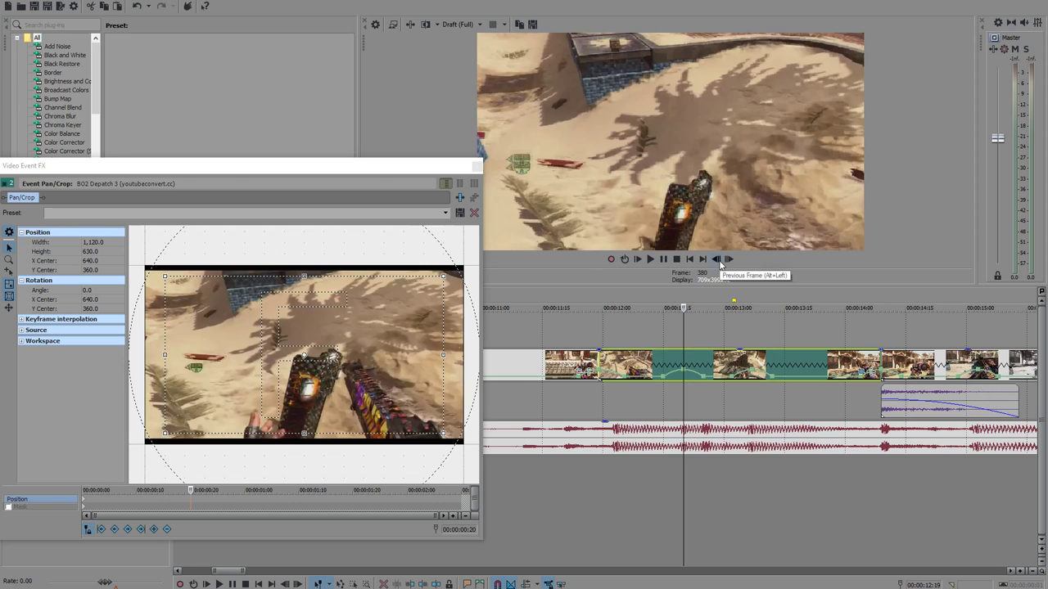
{"action": "left_click", "coordinate": [719, 261]}
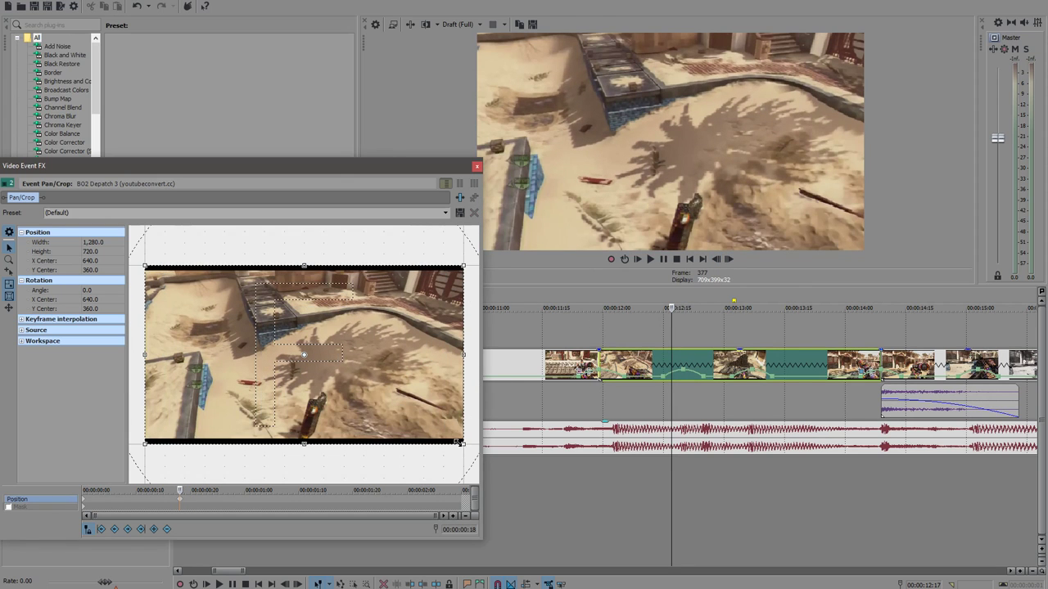
{"action": "left_click_drag", "start_coordinate": [442, 436], "coordinate": [460, 443]}
{"action": "right_click", "coordinate": [437, 409]}
{"action": "left_click", "coordinate": [449, 414]}
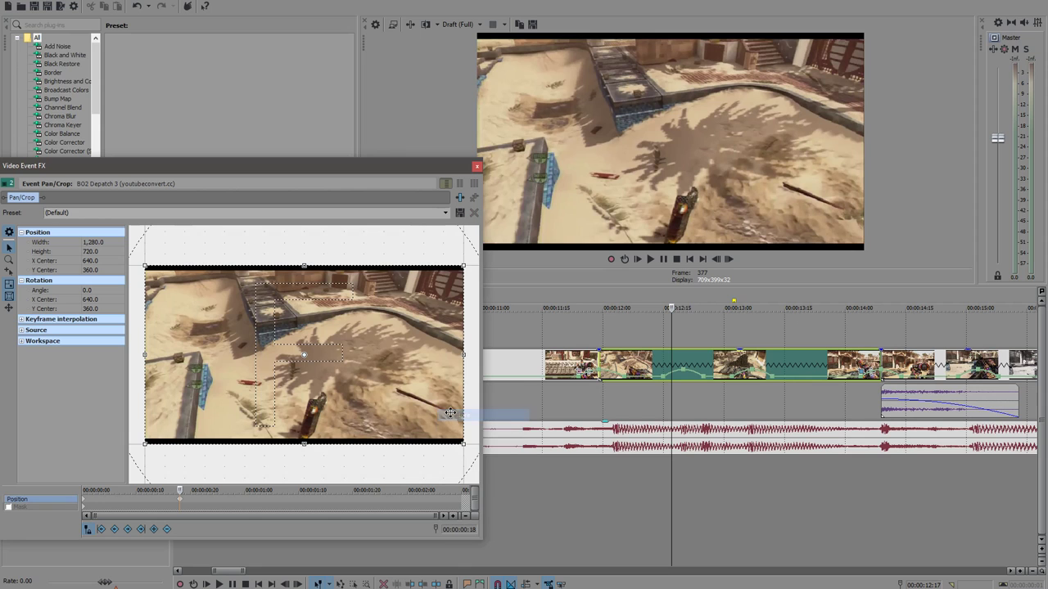
Step forward to frame 380 and zoom the crop in to 1120×630.
{"action": "left_click", "coordinate": [729, 258]}
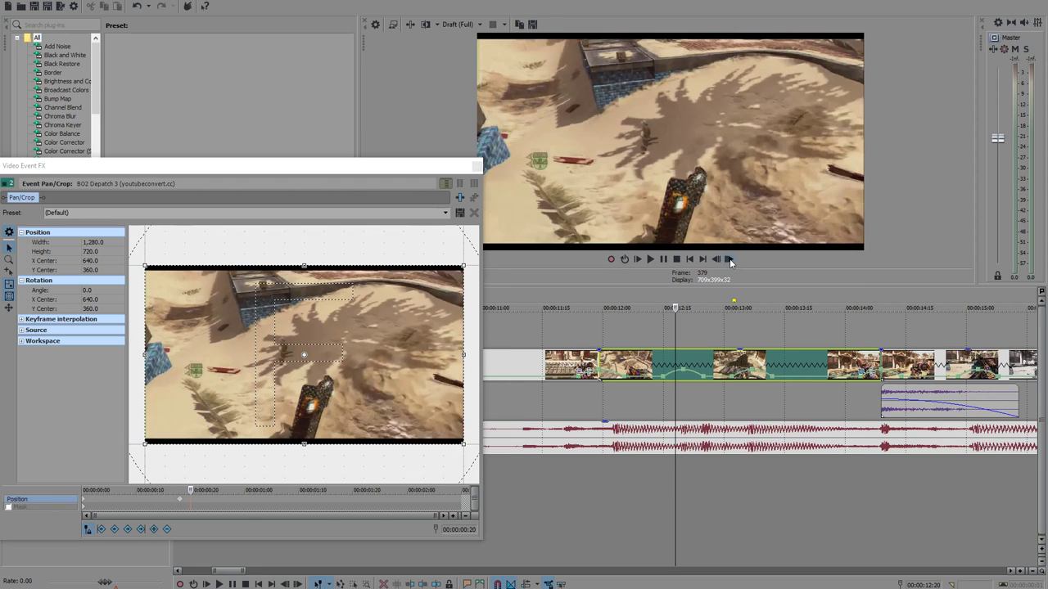
{"action": "left_click", "coordinate": [730, 259]}
{"action": "right_click", "coordinate": [390, 347]}
{"action": "left_click", "coordinate": [408, 362]}
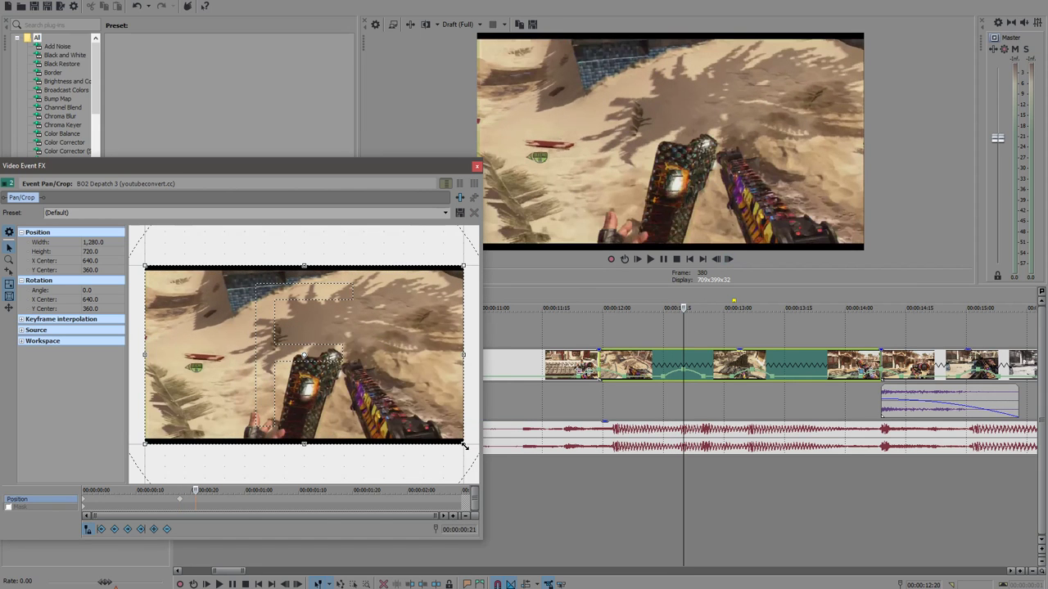
{"action": "left_click_drag", "start_coordinate": [456, 439], "coordinate": [444, 435]}
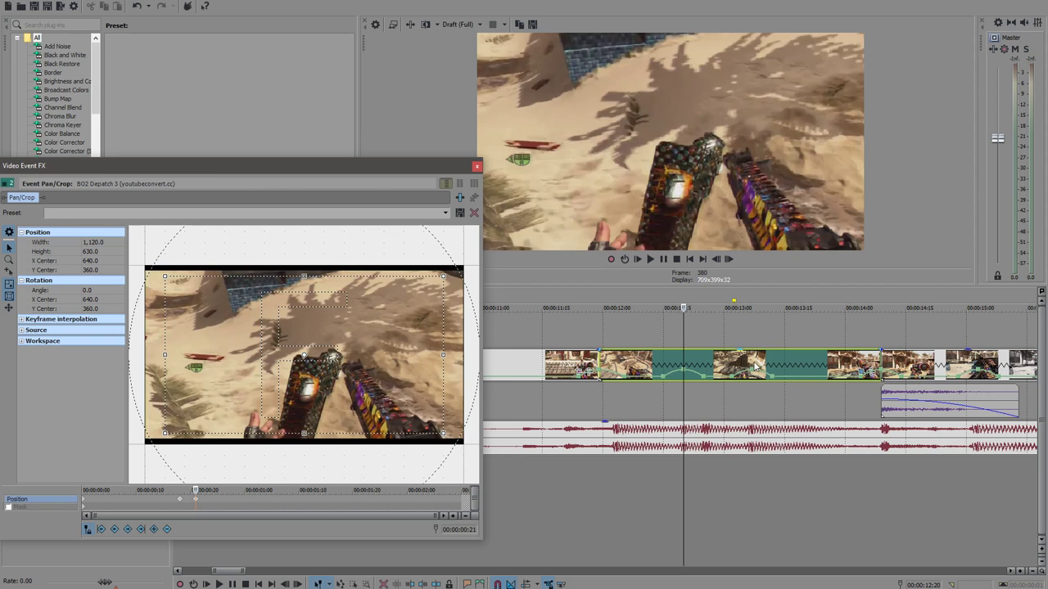
Add another pump: restore full frame, then zoom to 1120×630 at frame 397.
{"action": "key", "text": "space"}
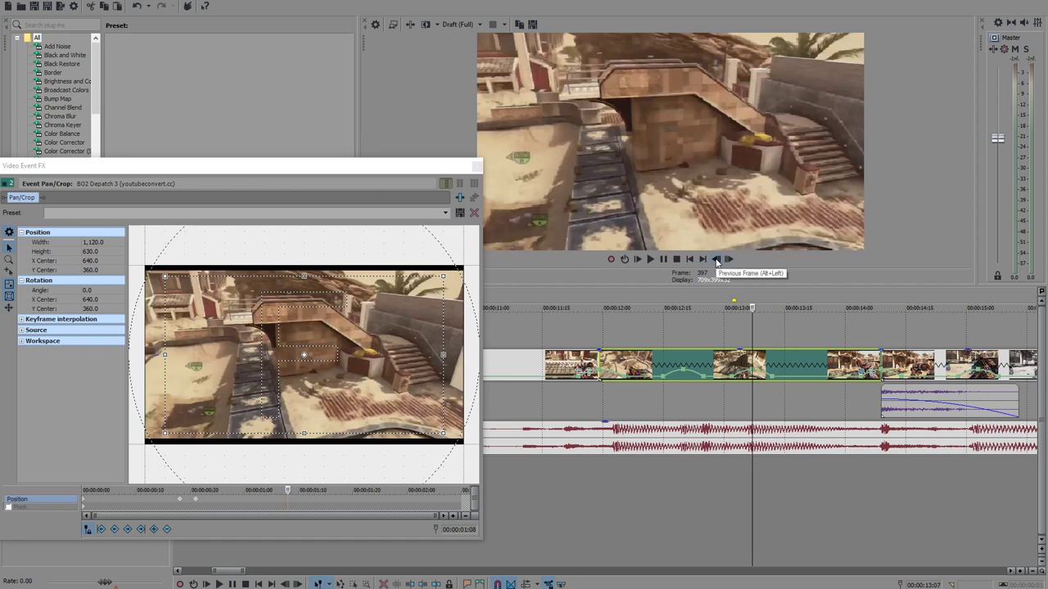
{"action": "left_click", "coordinate": [716, 259]}
{"action": "left_click", "coordinate": [716, 259]}
{"action": "right_click", "coordinate": [393, 368]}
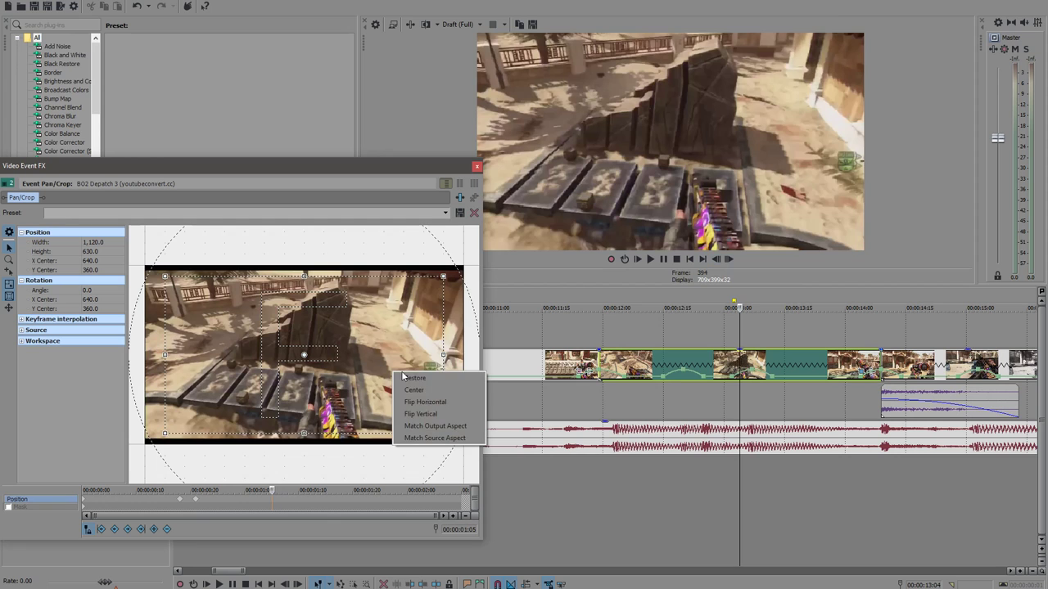
{"action": "left_click", "coordinate": [409, 374]}
{"action": "left_click", "coordinate": [729, 260]}
{"action": "left_click", "coordinate": [730, 260]}
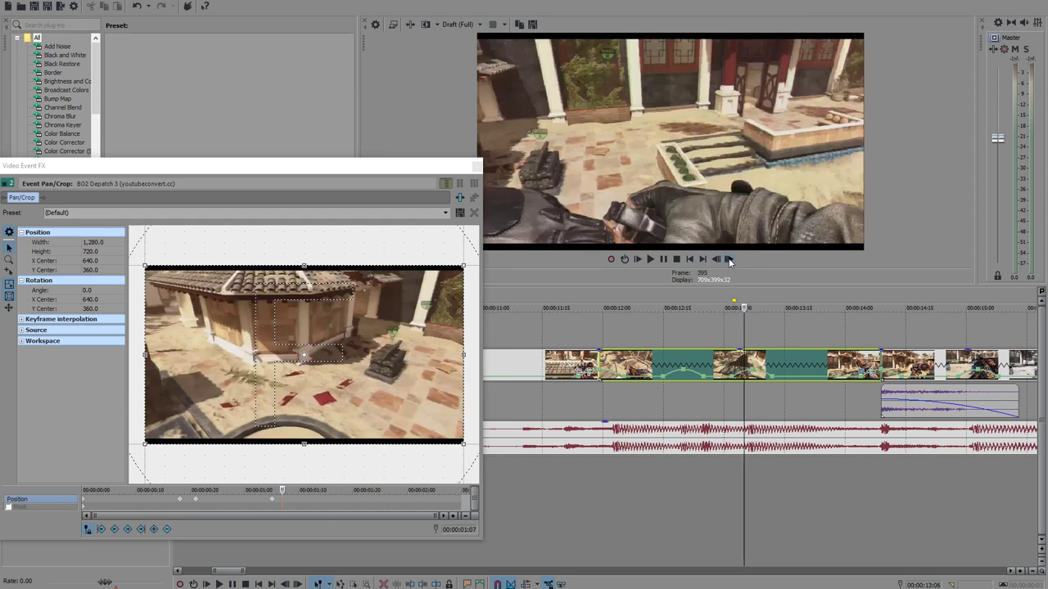
{"action": "left_click_drag", "start_coordinate": [464, 270], "coordinate": [452, 276]}
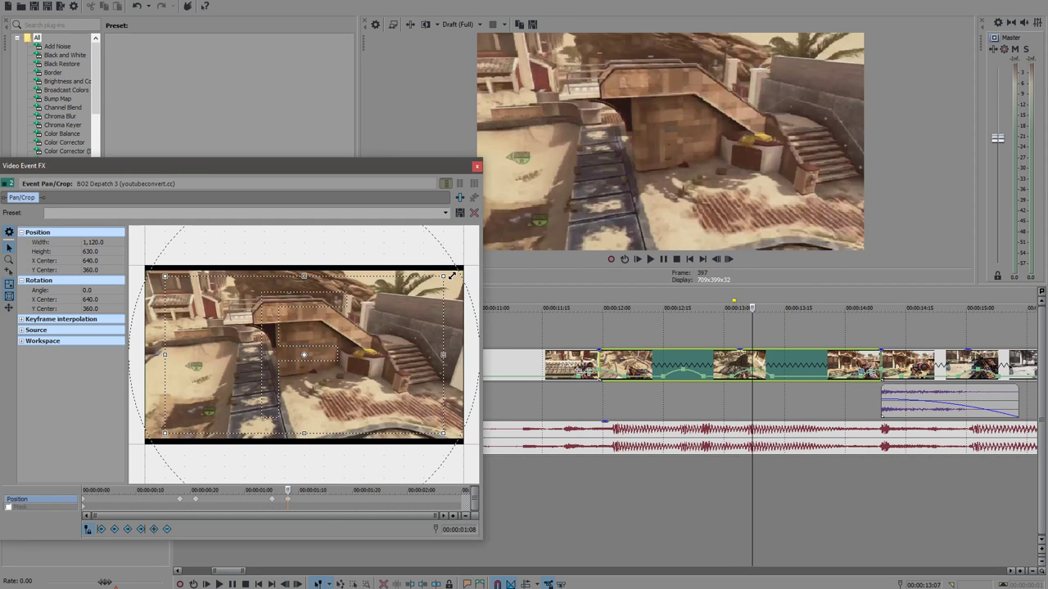
At the next cut, restore the crop to full frame just before frame 429.
{"action": "left_click", "coordinate": [866, 359]}
{"action": "left_click", "coordinate": [881, 360]}
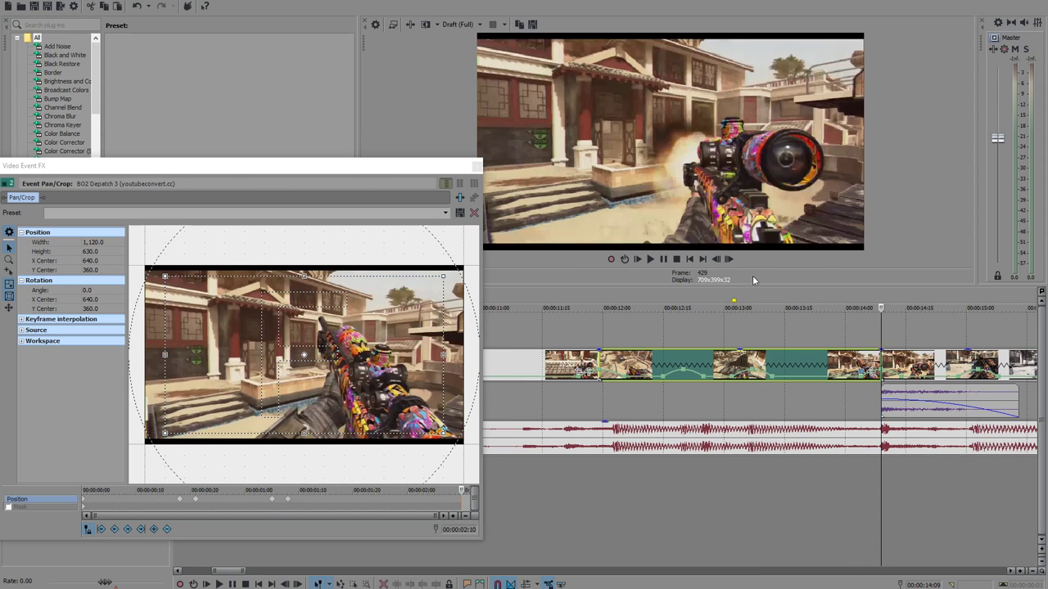
{"action": "left_click", "coordinate": [717, 261]}
{"action": "left_click", "coordinate": [718, 260]}
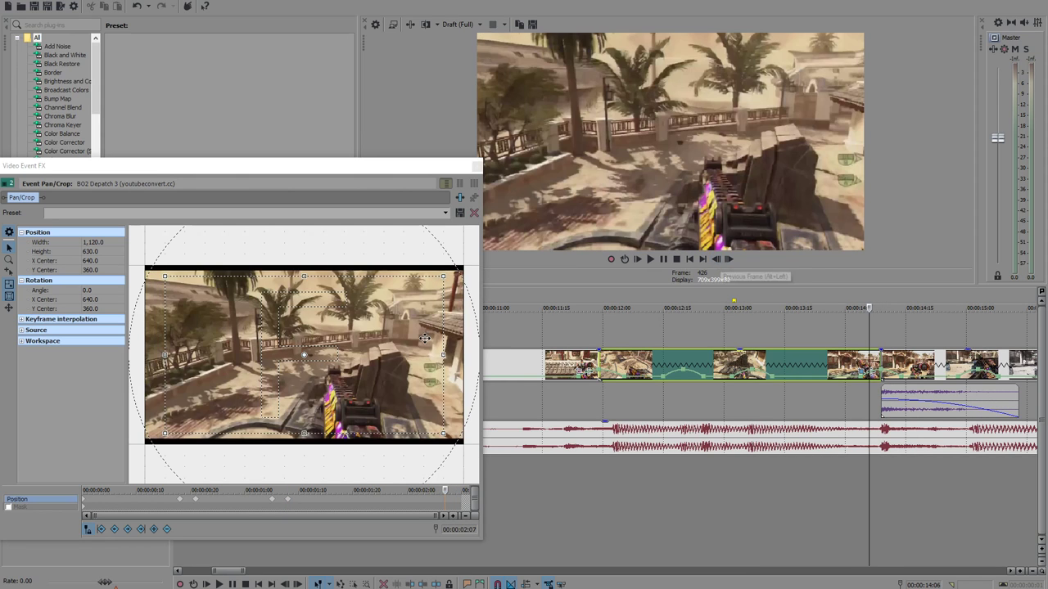
{"action": "right_click", "coordinate": [425, 338]}
{"action": "left_click", "coordinate": [450, 348]}
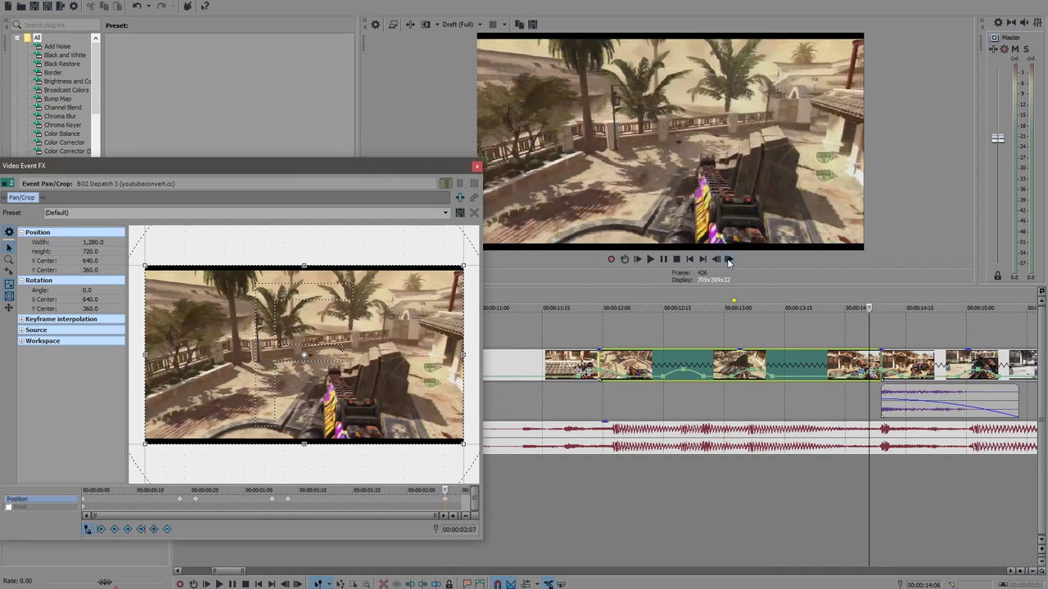
{"action": "left_click", "coordinate": [728, 259]}
{"action": "left_click", "coordinate": [728, 259]}
{"action": "left_click", "coordinate": [728, 259]}
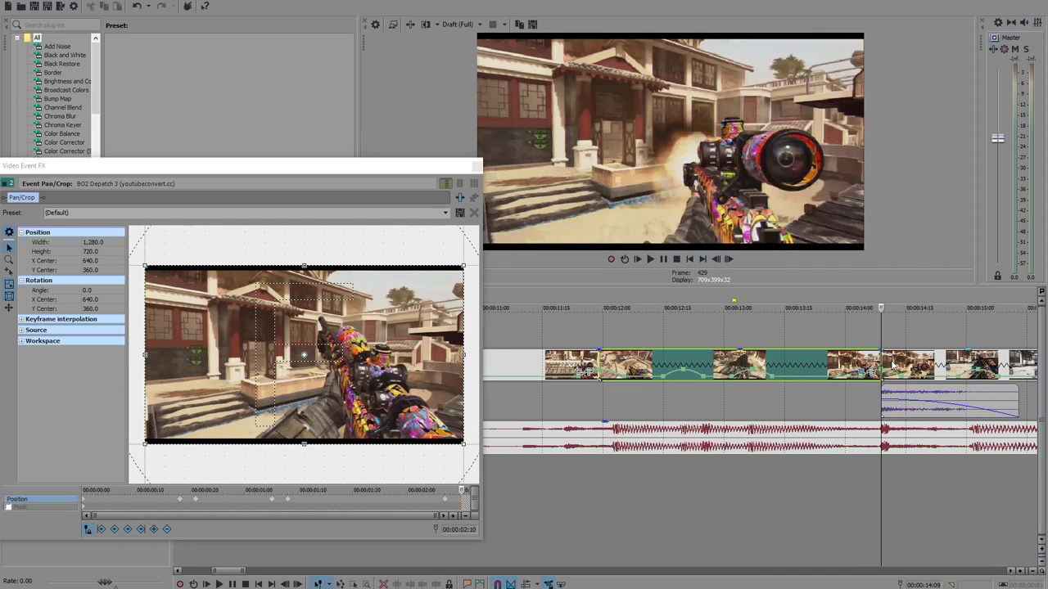
Zoom the sniper clip's framing at frame 429 in to 1120×630.
{"action": "left_click", "coordinate": [890, 365]}
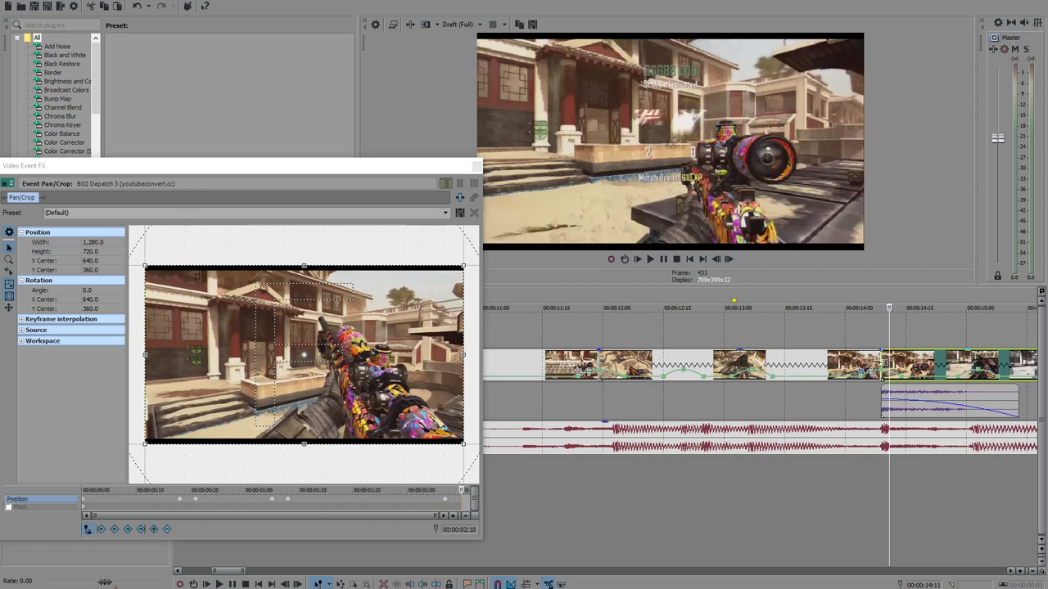
{"action": "left_click", "coordinate": [880, 364]}
{"action": "left_click", "coordinate": [869, 365]}
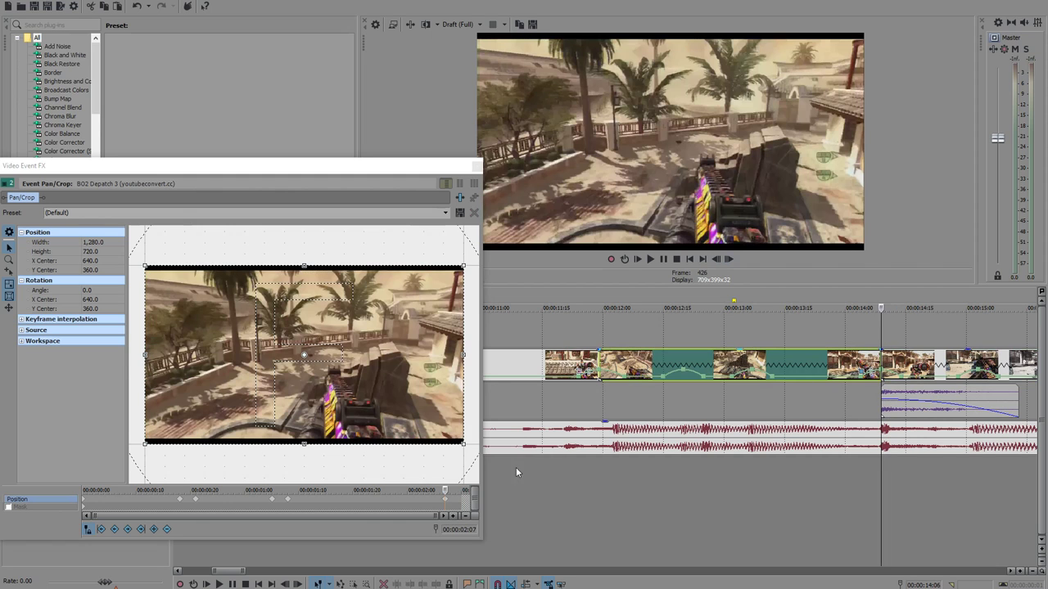
{"action": "left_click", "coordinate": [880, 365]}
{"action": "left_click", "coordinate": [465, 444]}
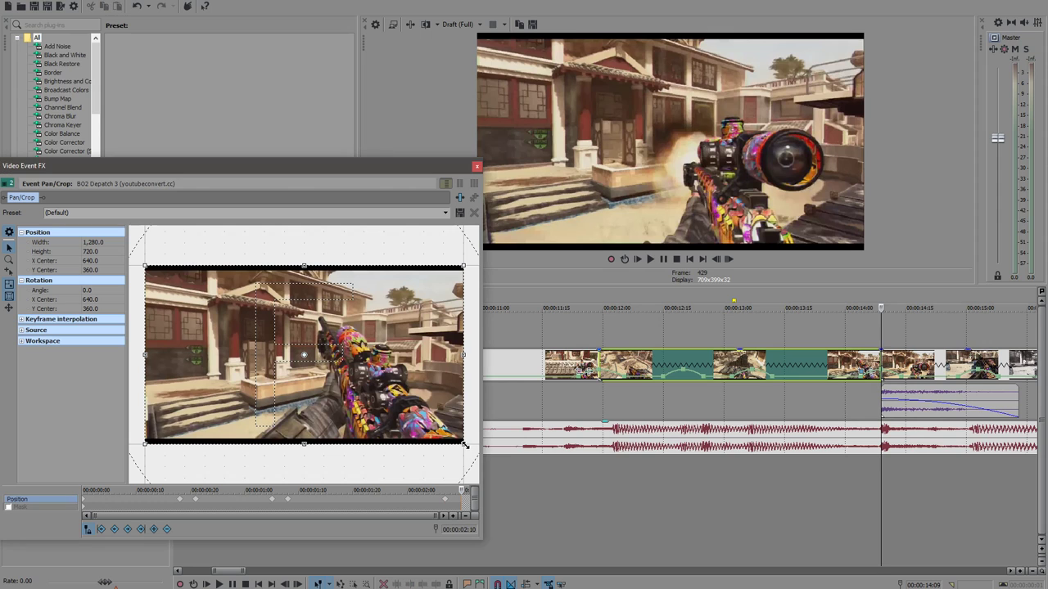
{"action": "left_click_drag", "start_coordinate": [464, 445], "coordinate": [453, 440]}
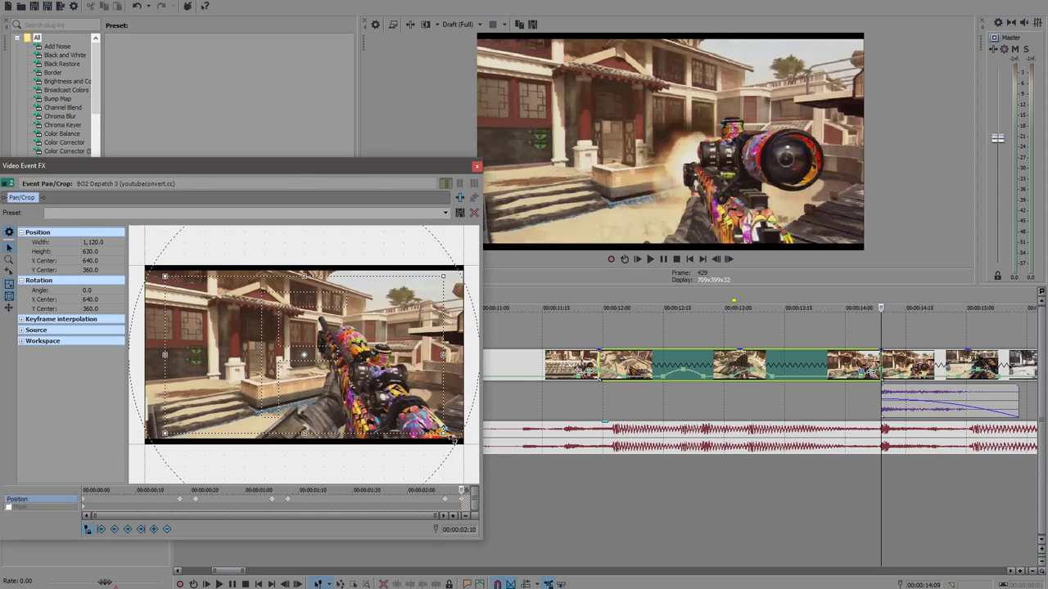
Scrub the timeline around the sniper clip to review the zoom change.
{"action": "left_click", "coordinate": [746, 330]}
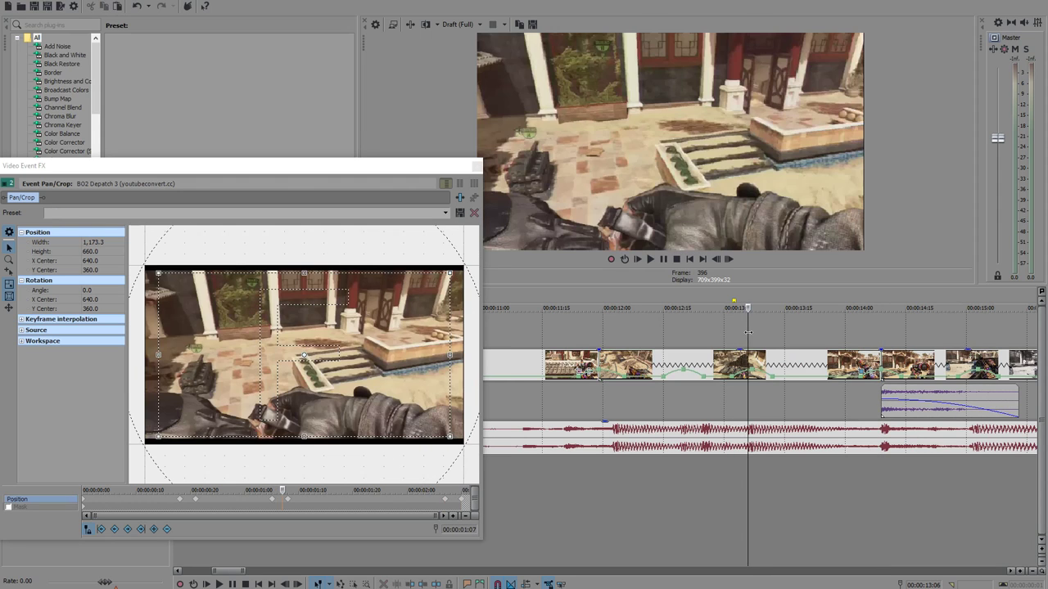
{"action": "mouse_move", "coordinate": [747, 332]}
{"action": "left_mouse_down"}
{"action": "mouse_move", "coordinate": [732, 337]}
{"action": "mouse_move", "coordinate": [779, 339]}
{"action": "left_mouse_up"}
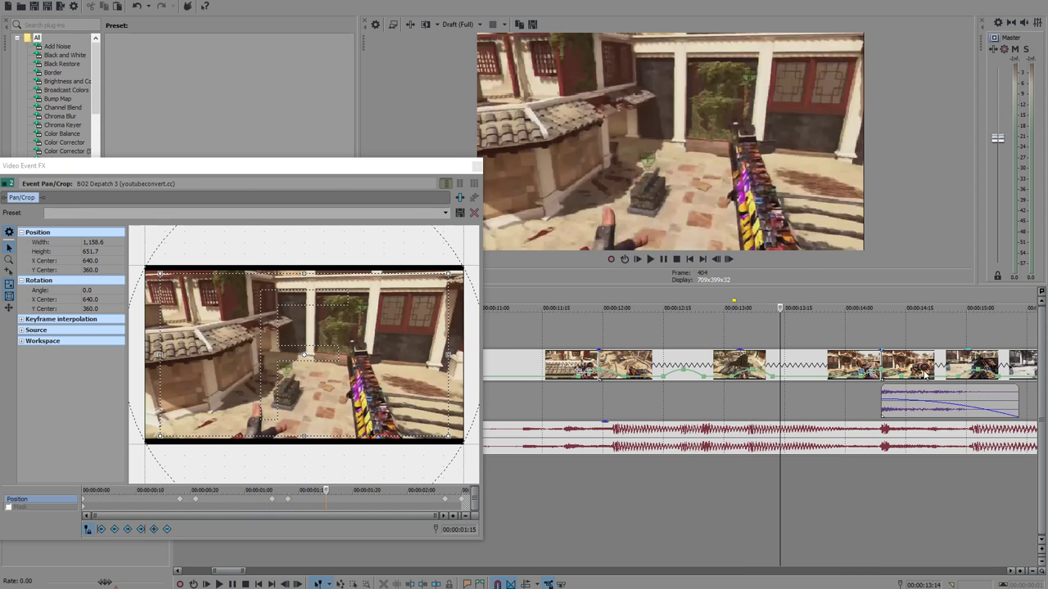
{"action": "left_click", "coordinate": [886, 369]}
Zoom the next clip's framing in to 1120×630 at frame 453.
{"action": "scroll", "coordinate": [884, 368], "scroll_direction": "down", "scroll_amount": 2}
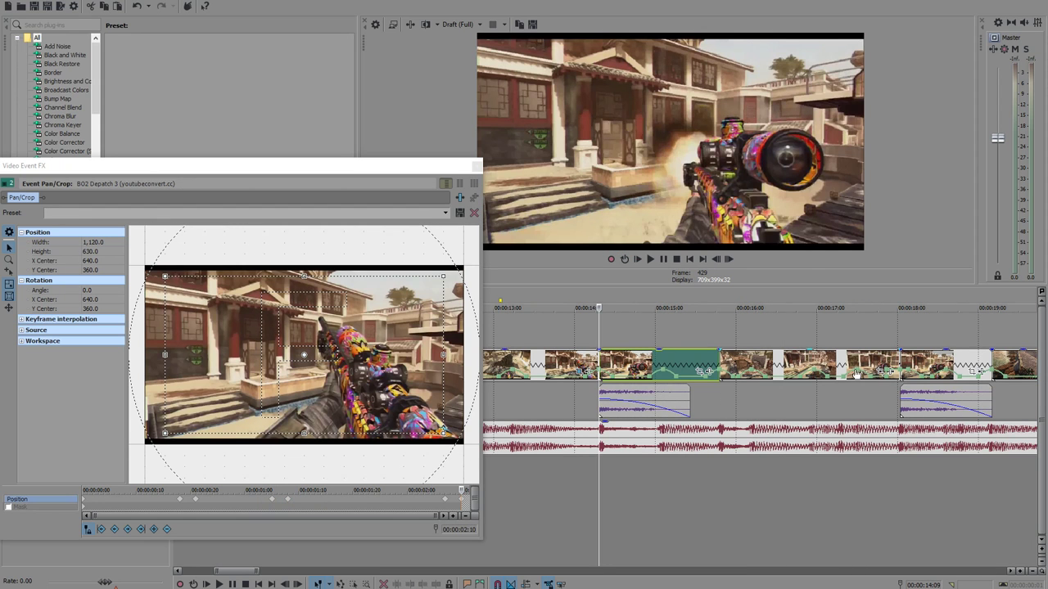
{"action": "left_click", "coordinate": [697, 372]}
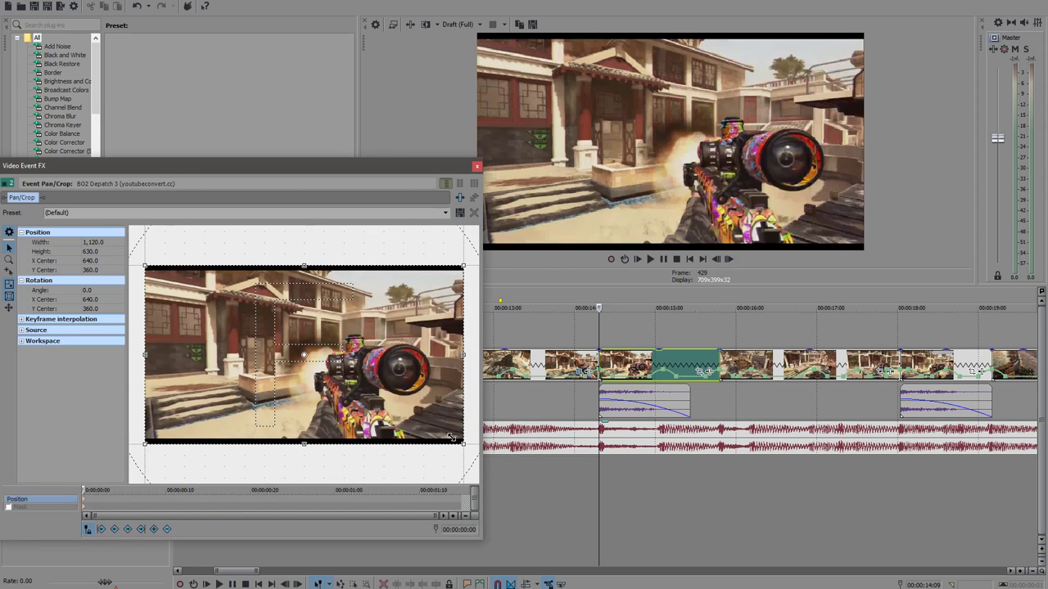
{"action": "left_click", "coordinate": [663, 360]}
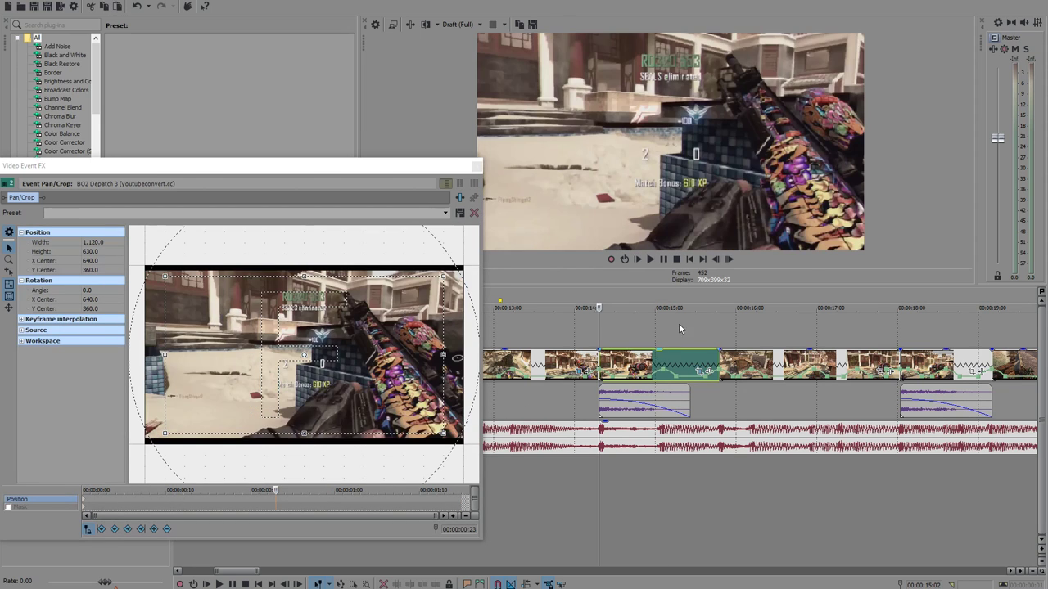
{"action": "left_click", "coordinate": [728, 260]}
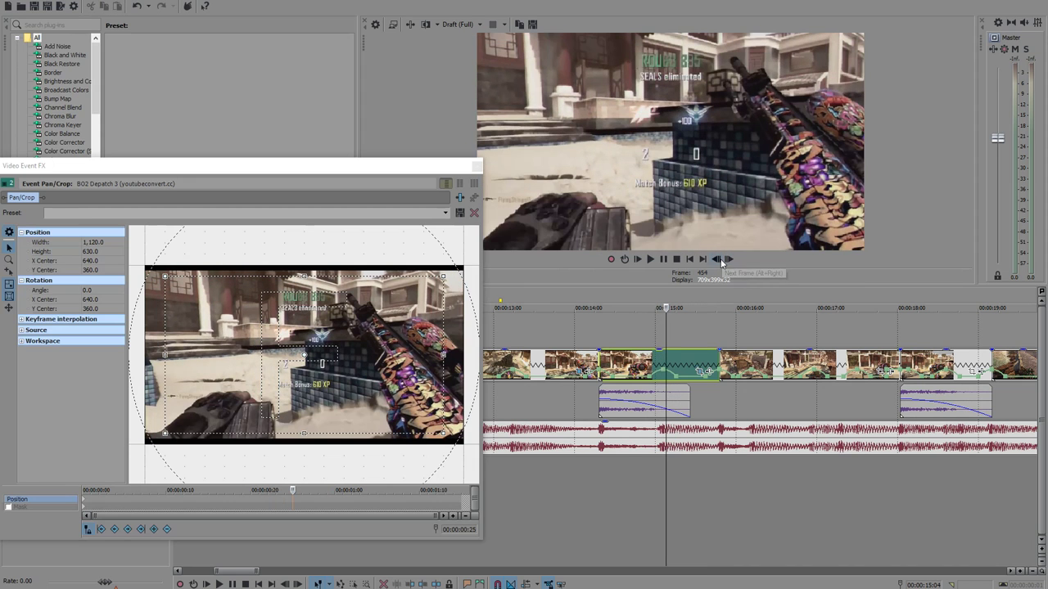
{"action": "left_click", "coordinate": [723, 259]}
{"action": "left_click", "coordinate": [717, 259]}
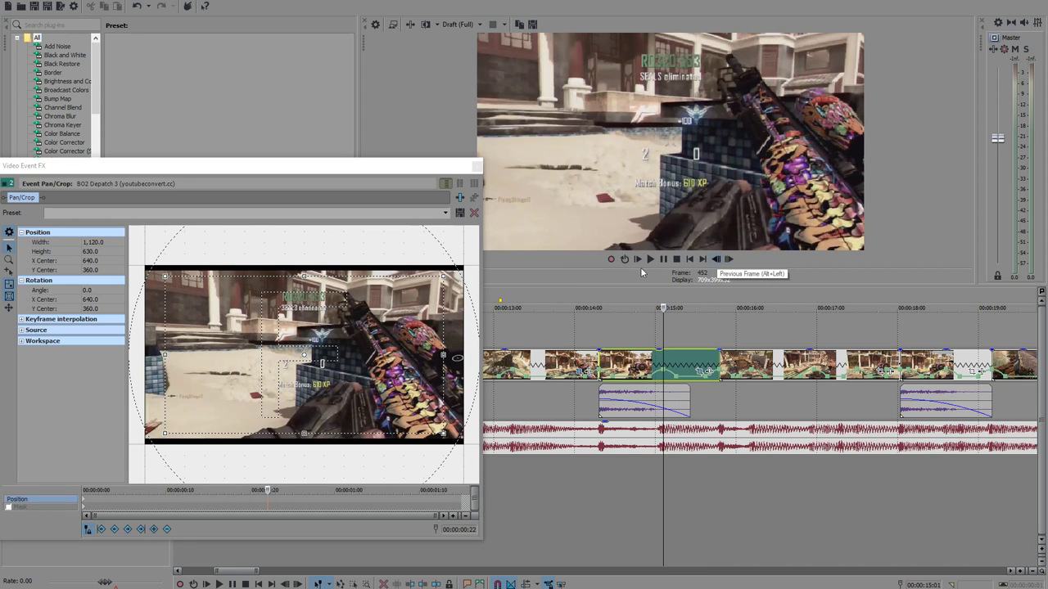
{"action": "left_click", "coordinate": [717, 259]}
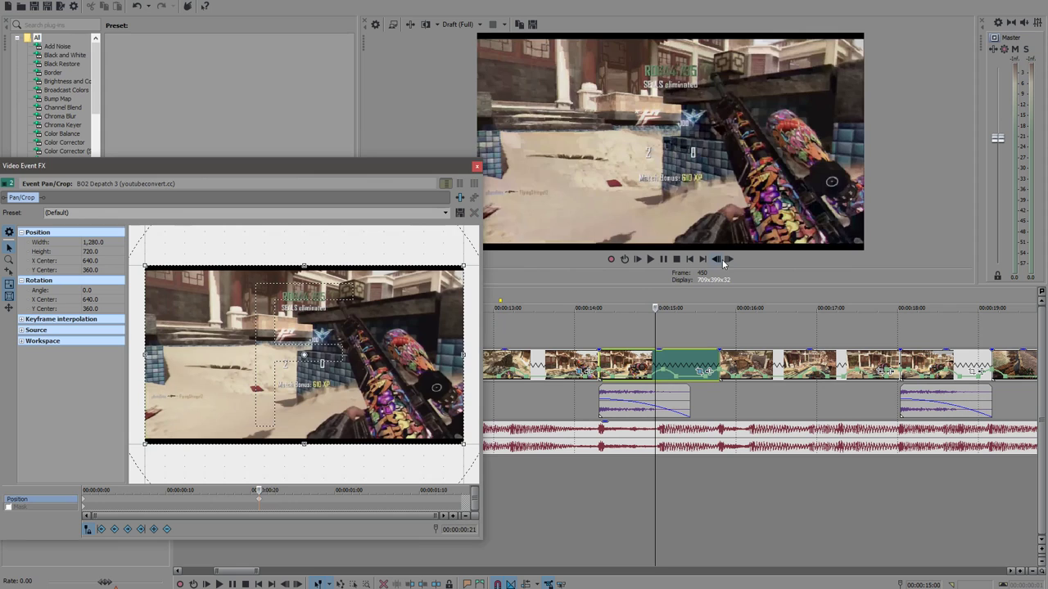
{"action": "key", "text": "Right"}
{"action": "key", "text": "Right"}
{"action": "key", "text": "Right"}
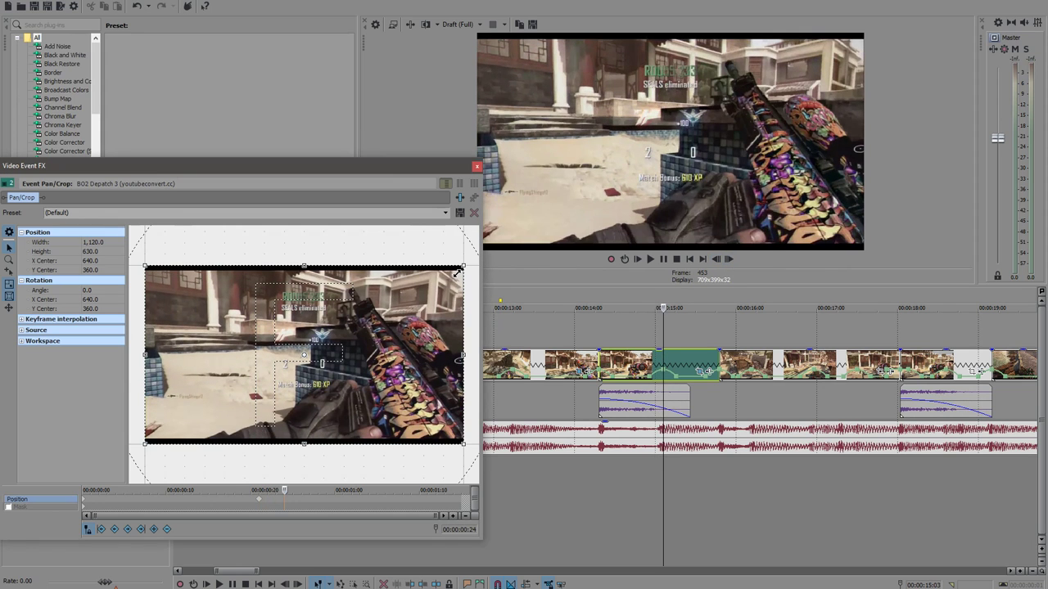
{"action": "left_click_drag", "start_coordinate": [463, 268], "coordinate": [443, 277]}
Step into the following clip after frame 471 and zoom it to 1120×630.
{"action": "left_click", "coordinate": [718, 339]}
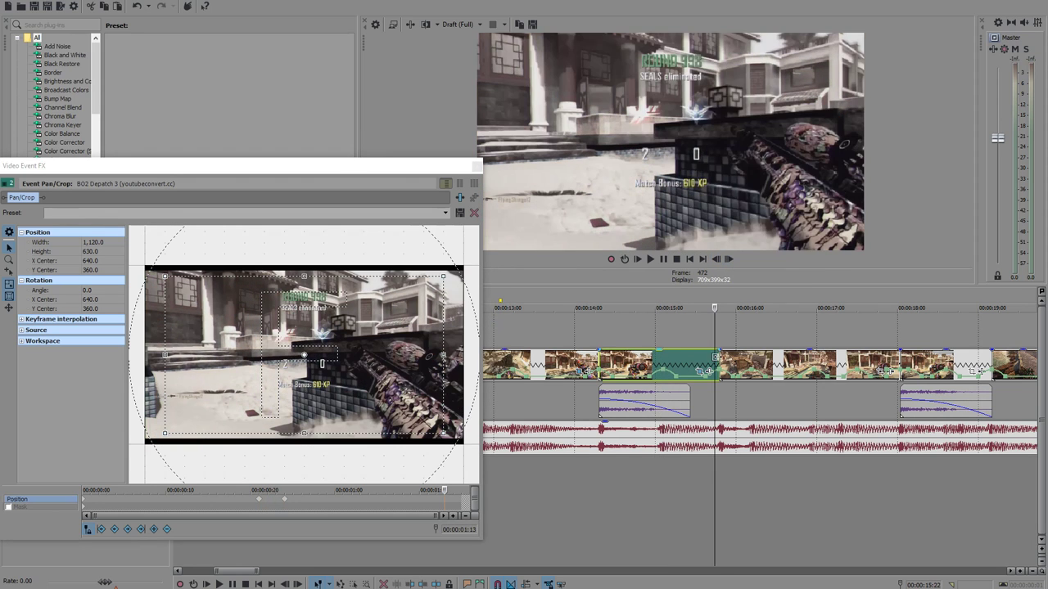
{"action": "left_click", "coordinate": [717, 258]}
{"action": "left_click", "coordinate": [717, 259]}
{"action": "left_click", "coordinate": [717, 258]}
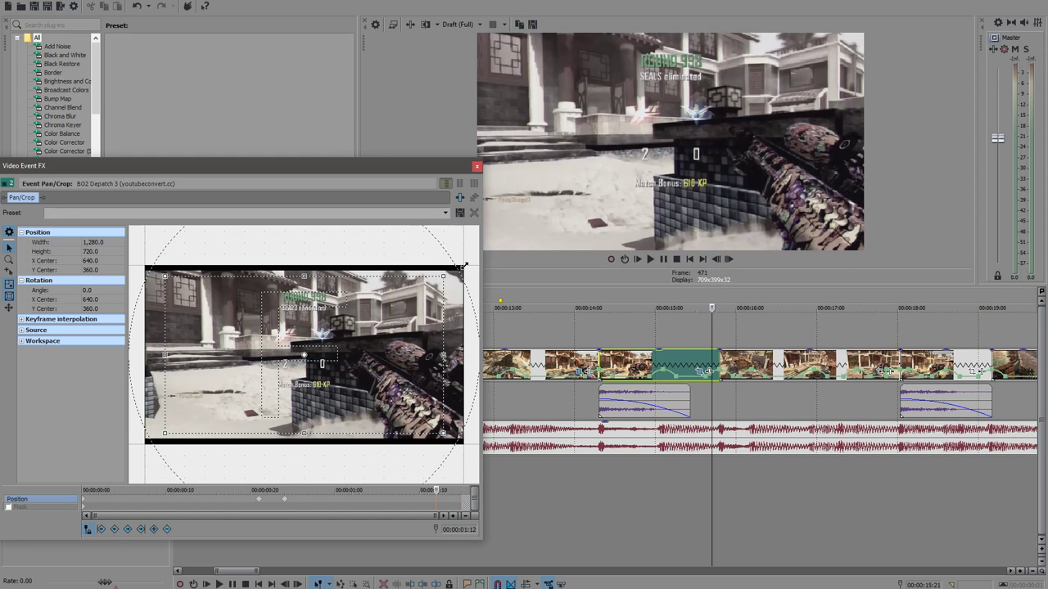
{"action": "left_click", "coordinate": [728, 259]}
{"action": "left_click", "coordinate": [727, 258]}
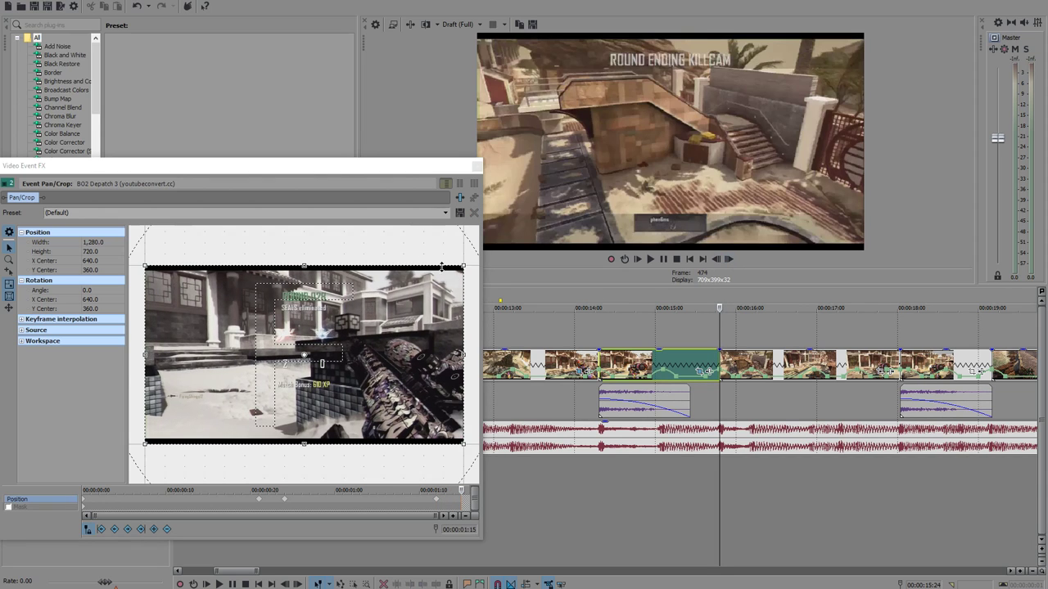
{"action": "left_click_drag", "start_coordinate": [463, 266], "coordinate": [453, 273]}
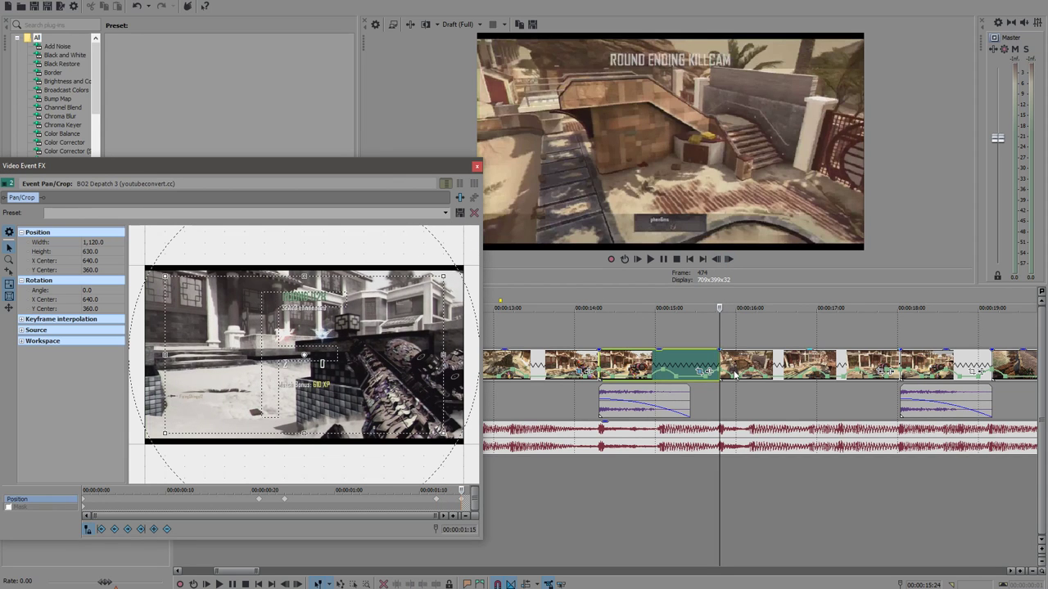
{"action": "scroll", "coordinate": [695, 364], "scroll_direction": "down", "scroll_amount": 2}
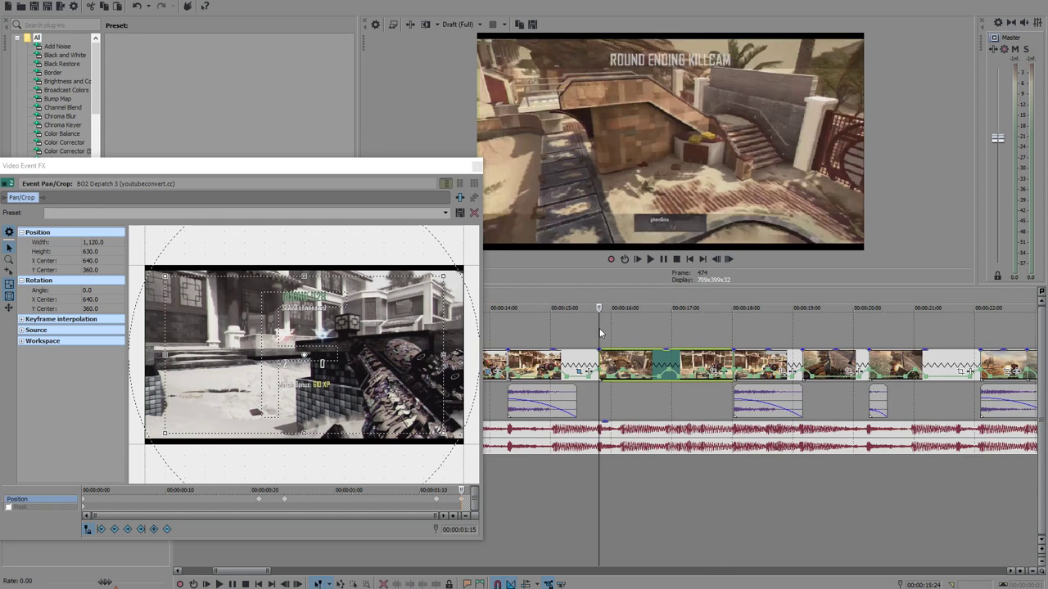
Close the pan/crop editor, loop-play the 11–16 second selection, then stop playback.
{"action": "left_click", "coordinate": [476, 166]}
{"action": "left_click_drag", "start_coordinate": [352, 329], "coordinate": [612, 338]}
{"action": "key", "text": "space"}
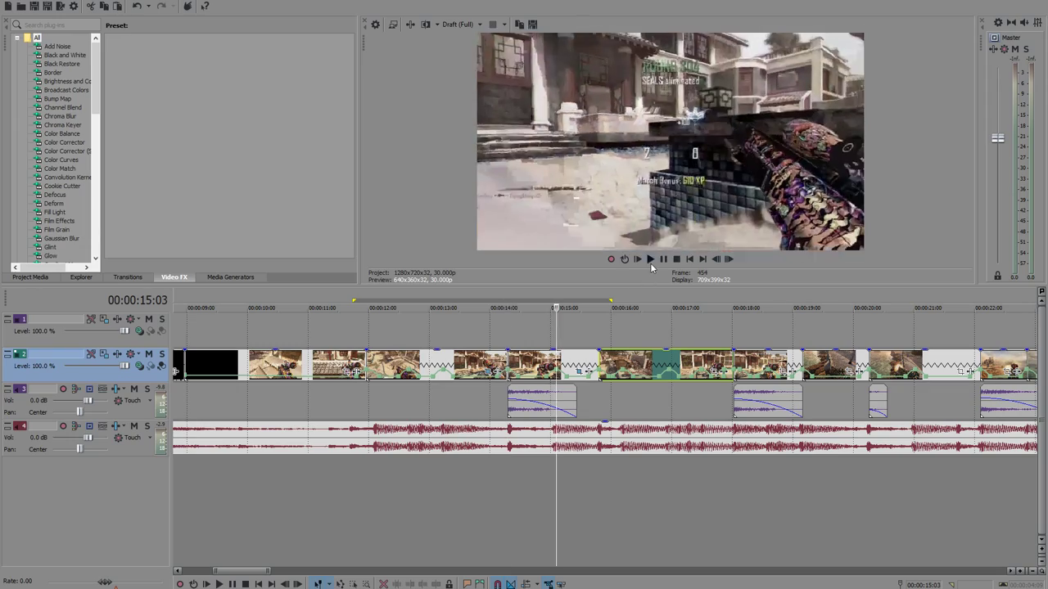
{"action": "left_click", "coordinate": [653, 260]}
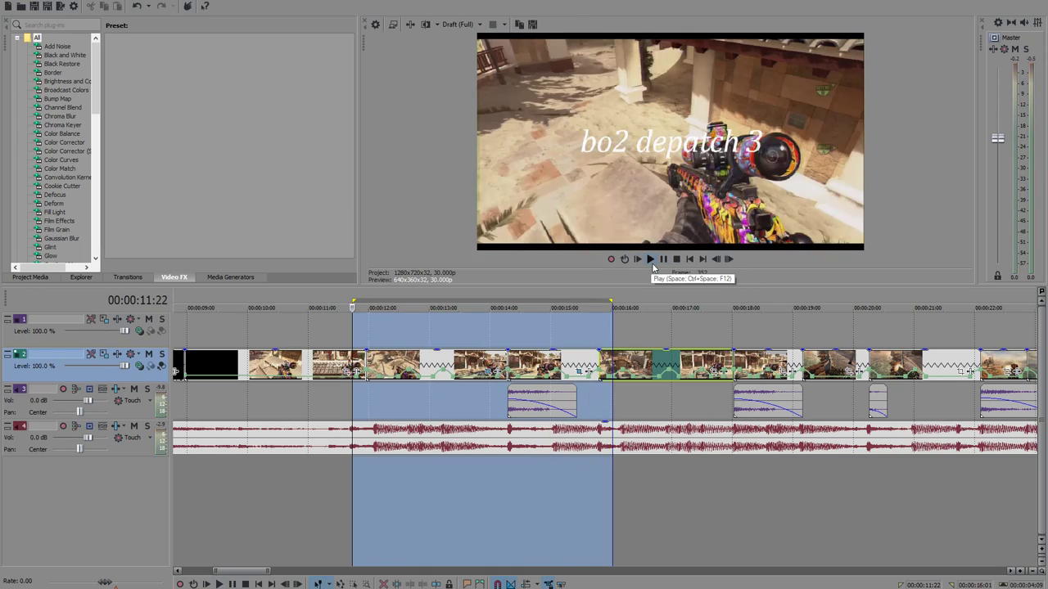
{"action": "left_click", "coordinate": [653, 260]}
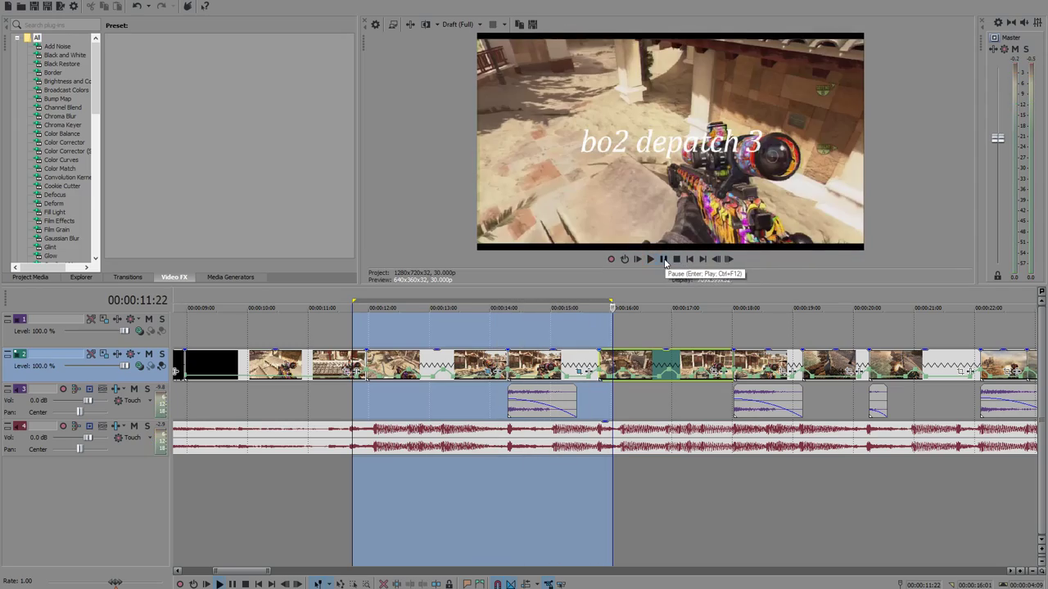
{"action": "left_click", "coordinate": [664, 260]}
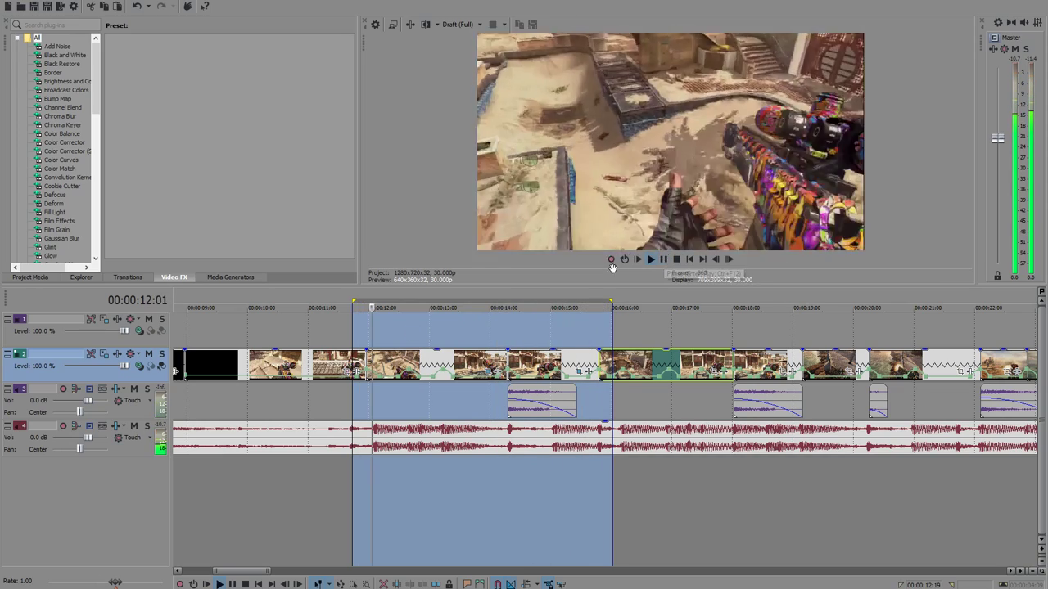
{"action": "left_click", "coordinate": [424, 351]}
{"action": "key", "text": "space"}
Scrub around 12–13 seconds to review the punch-ins, then switch to OBS with Alt+Tab.
{"action": "left_click", "coordinate": [450, 331]}
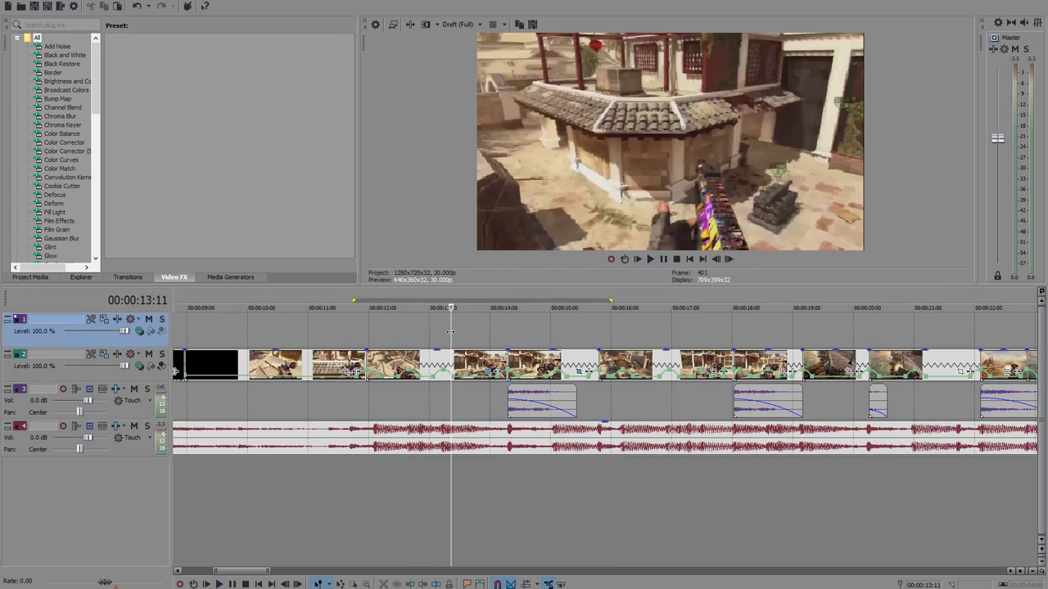
{"action": "mouse_move", "coordinate": [449, 336]}
{"action": "left_mouse_down"}
{"action": "mouse_move", "coordinate": [394, 325]}
{"action": "mouse_move", "coordinate": [401, 329]}
{"action": "left_mouse_up"}
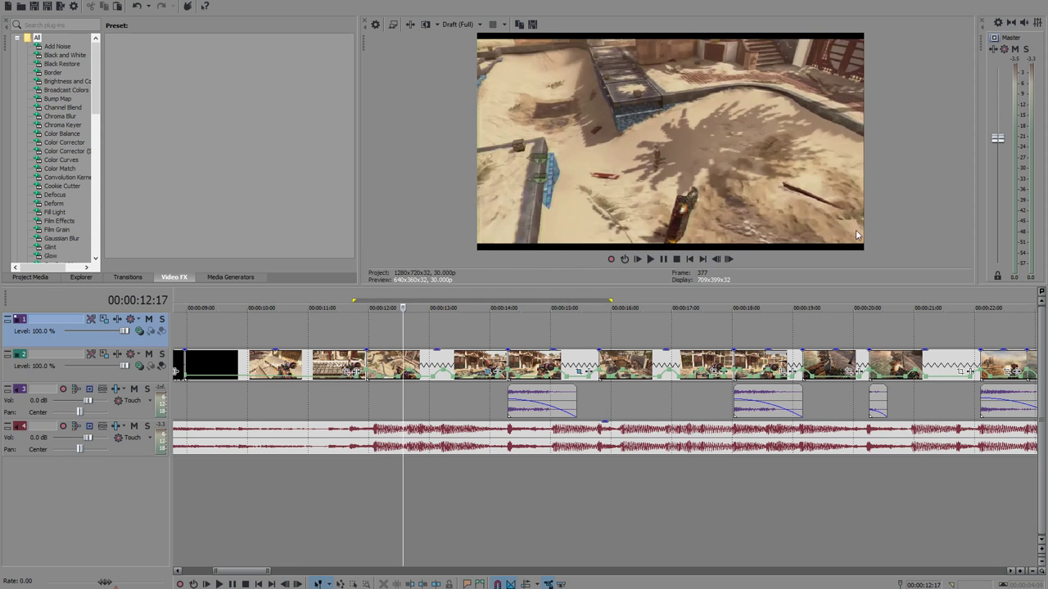
{"action": "mouse_move", "coordinate": [401, 329]}
{"action": "left_mouse_down"}
{"action": "mouse_move", "coordinate": [369, 328]}
{"action": "mouse_move", "coordinate": [462, 329]}
{"action": "mouse_move", "coordinate": [307, 327]}
{"action": "mouse_move", "coordinate": [608, 327]}
{"action": "mouse_move", "coordinate": [427, 337]}
{"action": "left_mouse_up"}
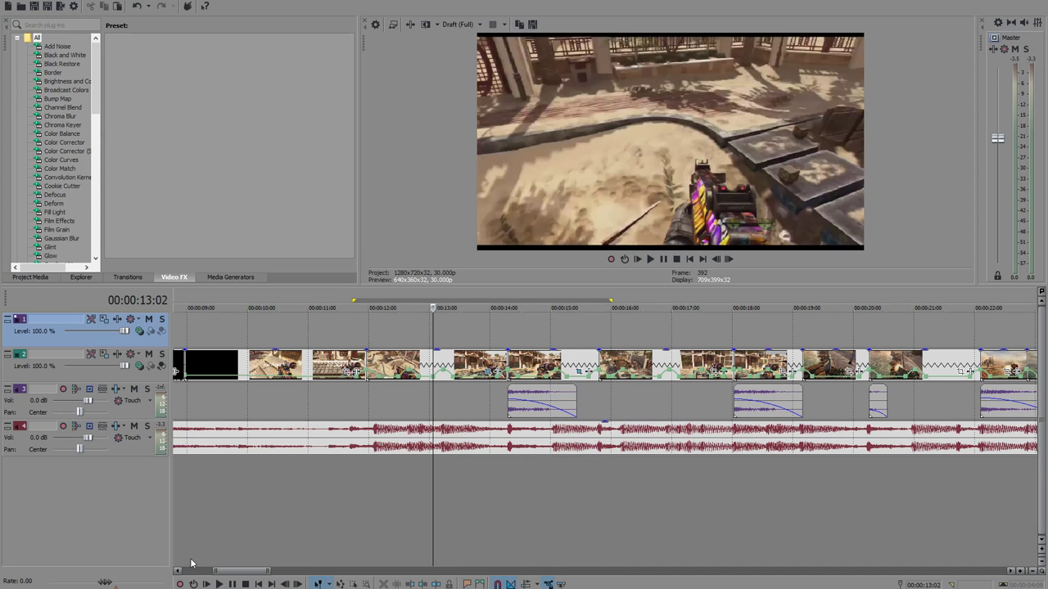
{"action": "key", "text": "alt+Tab"}
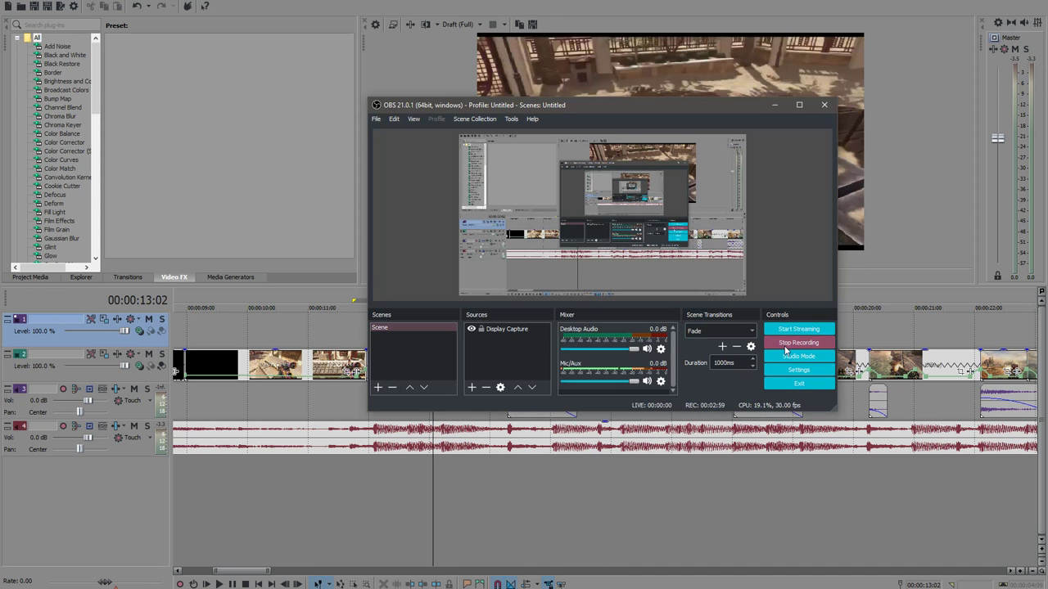